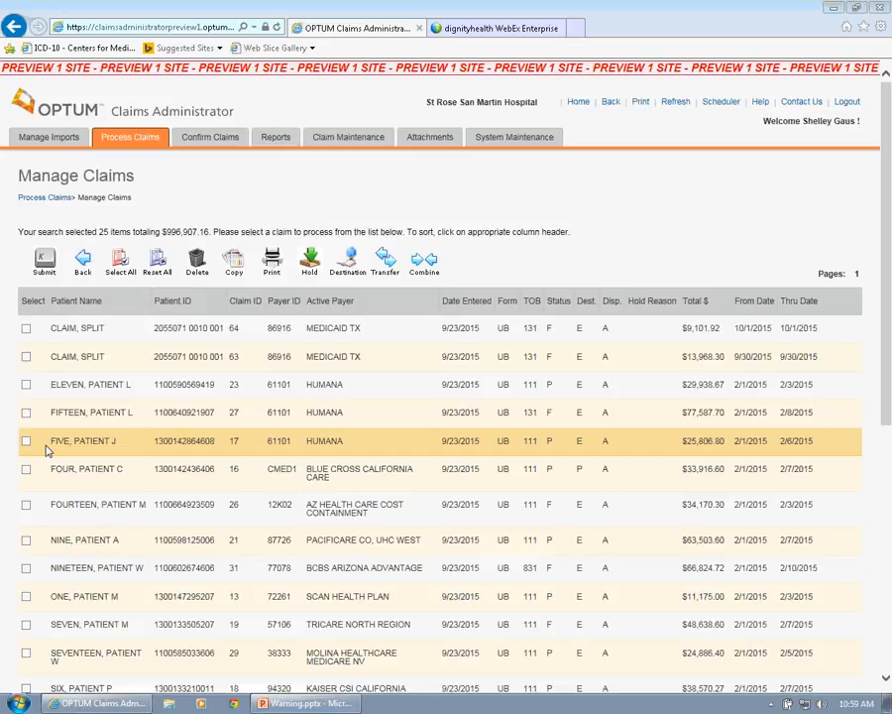
- Open the $25,806.80 Humana claim and the Blue Cross California Care claim together in a maximized claim viewer
{"action": "left_click", "coordinate": [25, 440]}
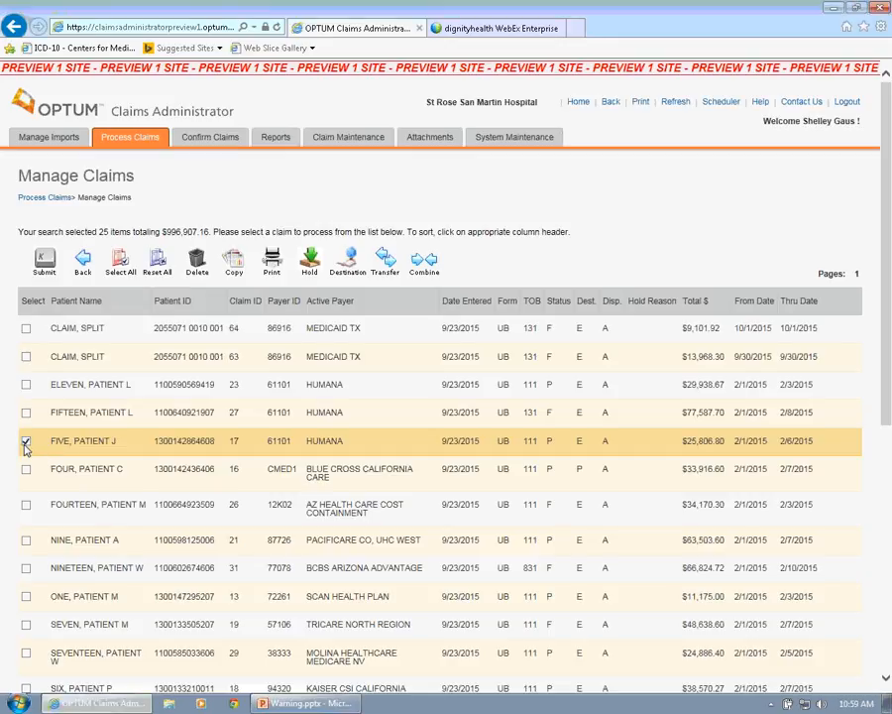
{"action": "left_click", "coordinate": [26, 471]}
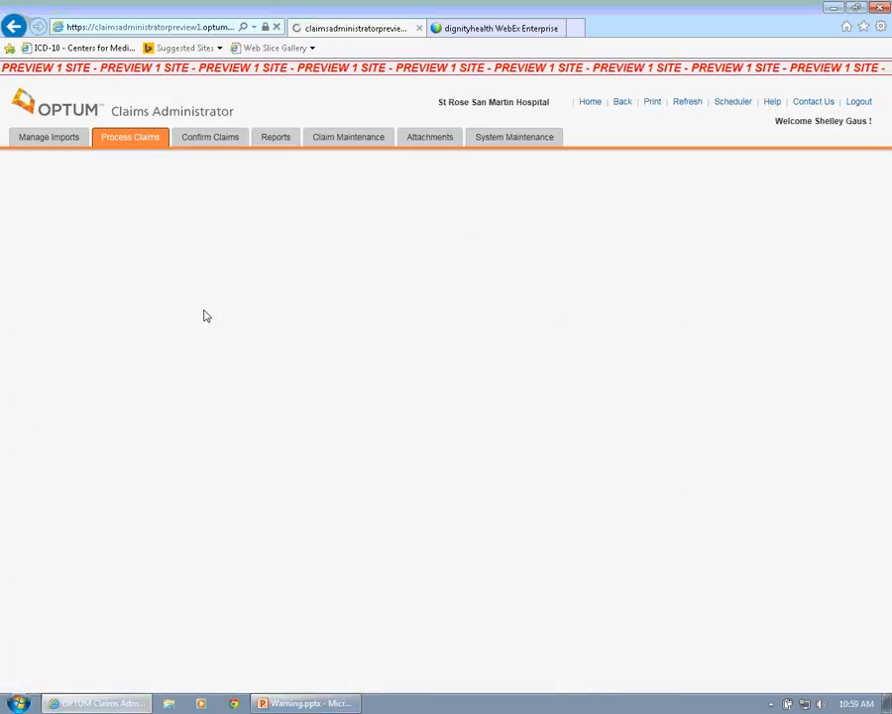
{"action": "left_click", "coordinate": [205, 317]}
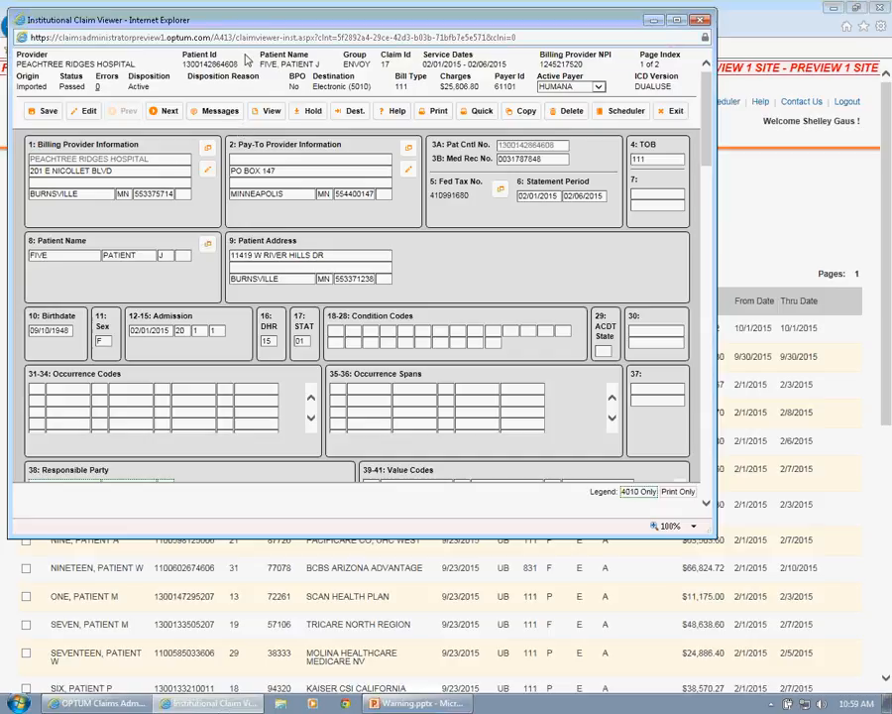
{"action": "double_click", "coordinate": [181, 22]}
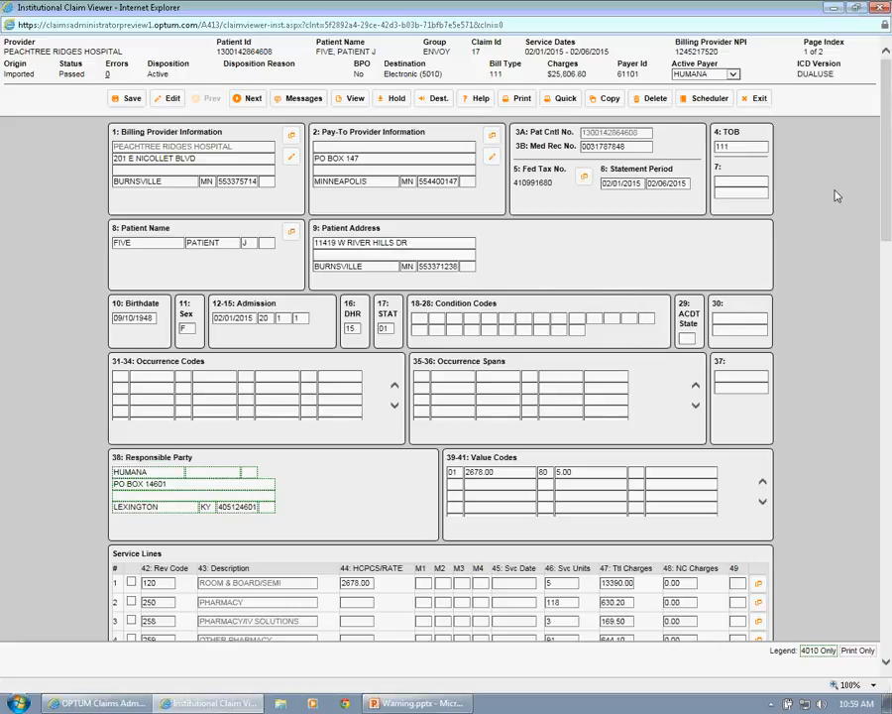
- Downgrade the Humana claim's diagnosis codes from ICD10 to ICD9 after reviewing the proposed code mappings
{"action": "left_click_drag", "start_coordinate": [886, 145], "coordinate": [889, 385]}
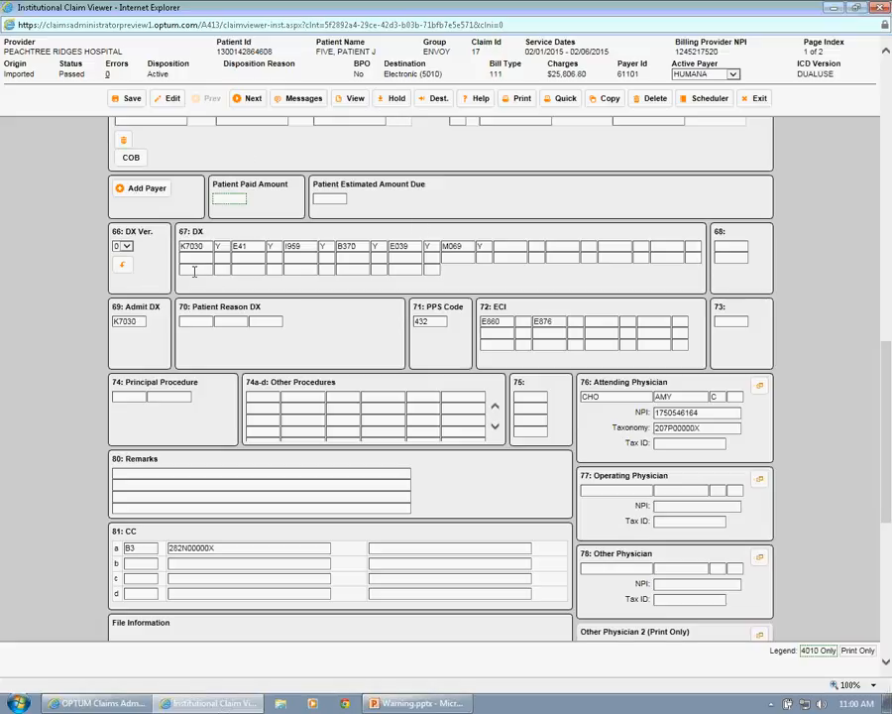
{"action": "left_click", "coordinate": [122, 266]}
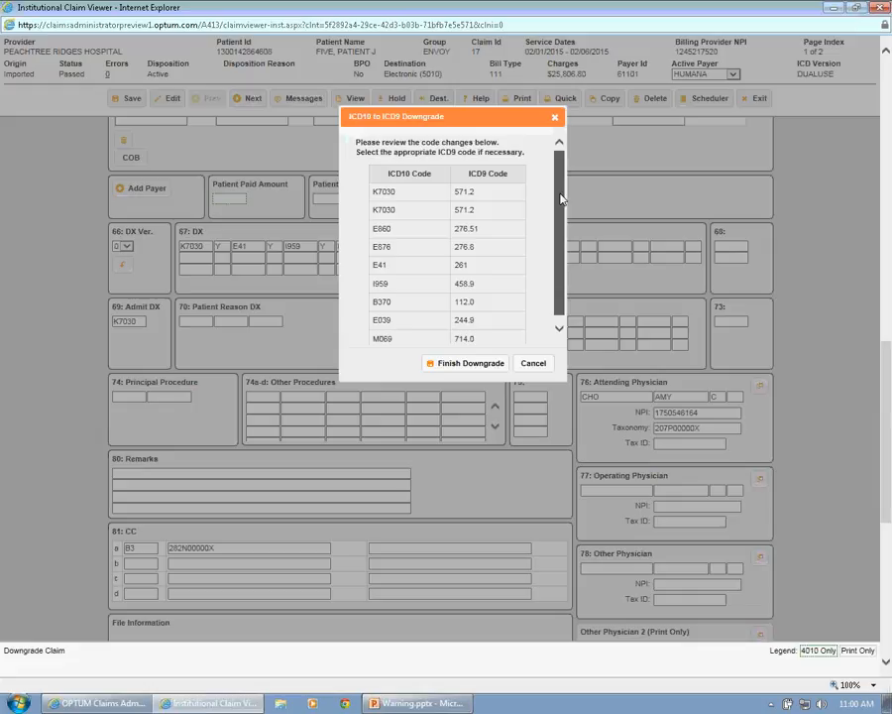
{"action": "left_click_drag", "start_coordinate": [562, 197], "coordinate": [561, 210]}
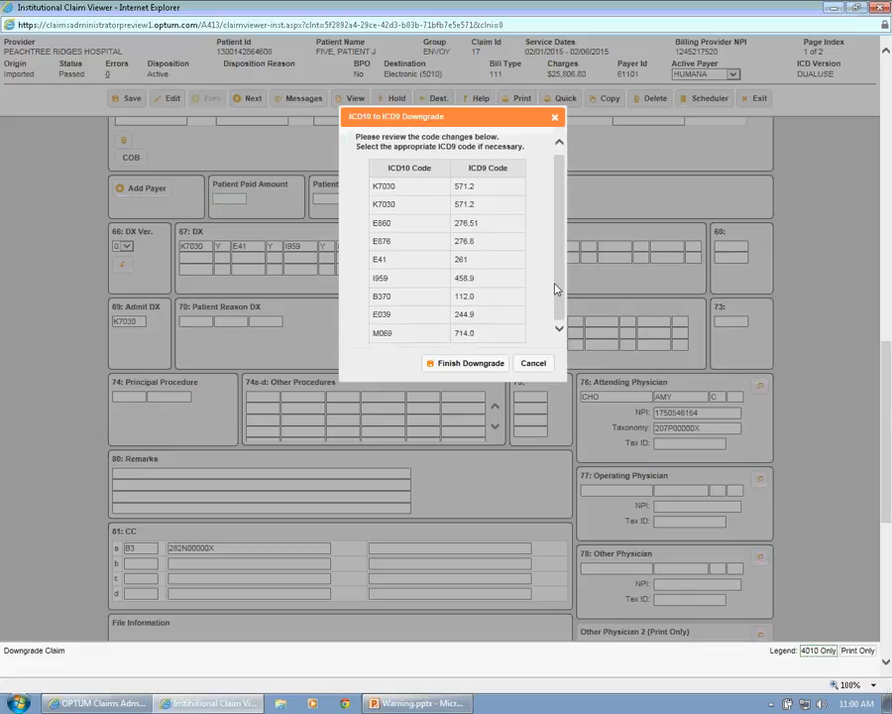
{"action": "left_click_drag", "start_coordinate": [555, 289], "coordinate": [559, 277]}
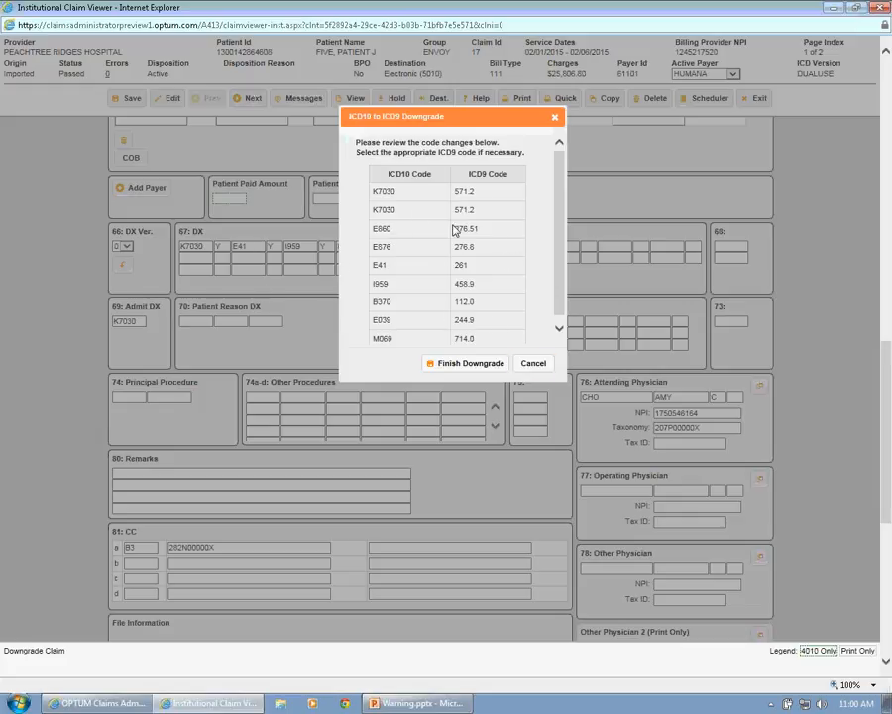
{"action": "left_click", "coordinate": [478, 364]}
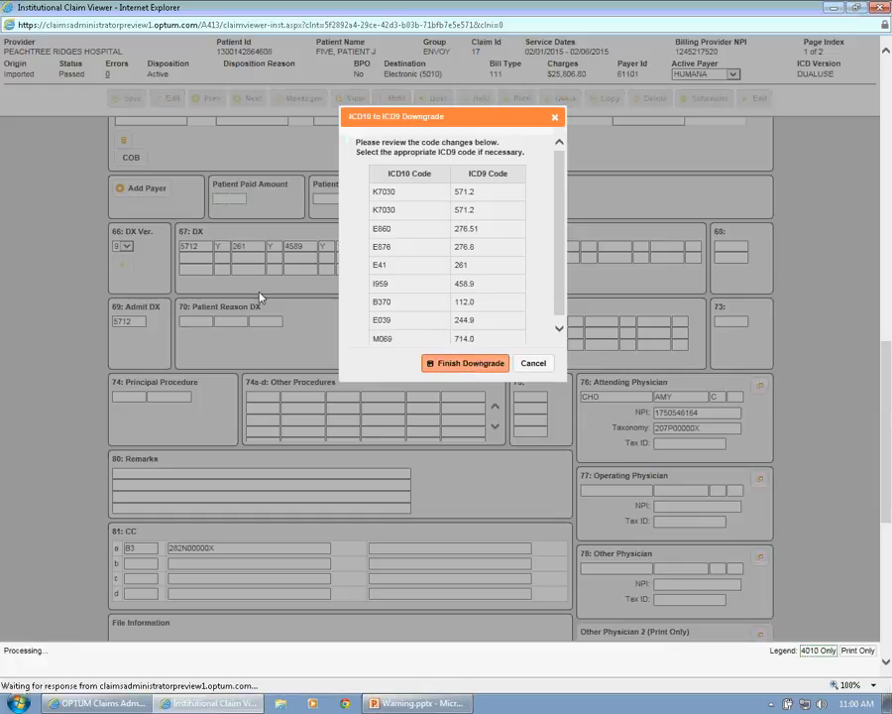
{"action": "left_click", "coordinate": [555, 117]}
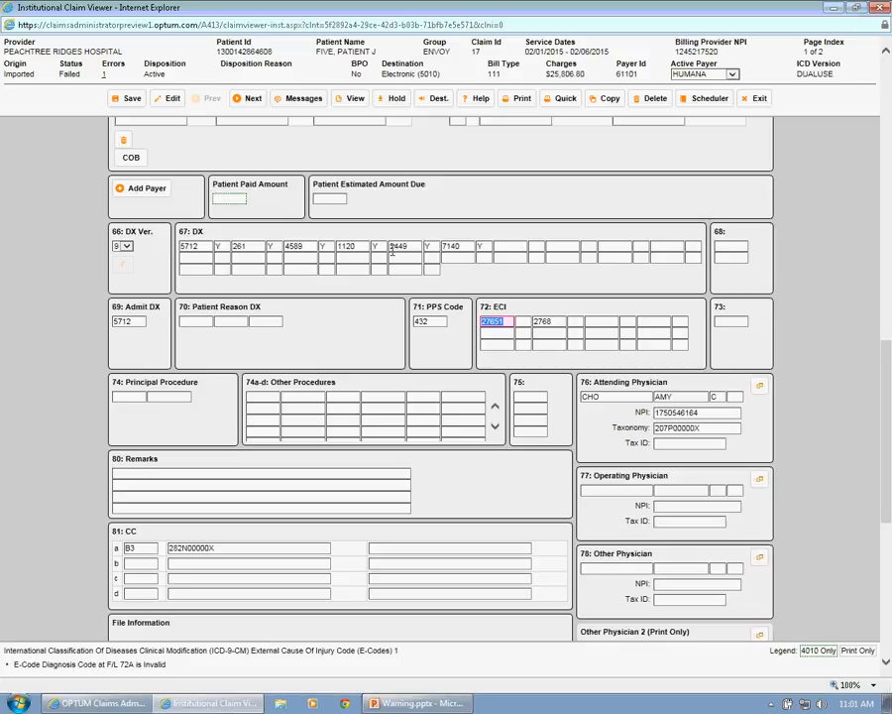
- Run the edit checks on the downgraded Humana claim and save it
{"action": "left_click", "coordinate": [172, 103]}
{"action": "left_click", "coordinate": [513, 322]}
{"action": "left_click", "coordinate": [129, 98]}
- Review the Humana claim's message log for the ICD10 to ICD9 downgrade entry and the individual code and qualifier changes
{"action": "left_click", "coordinate": [290, 102]}
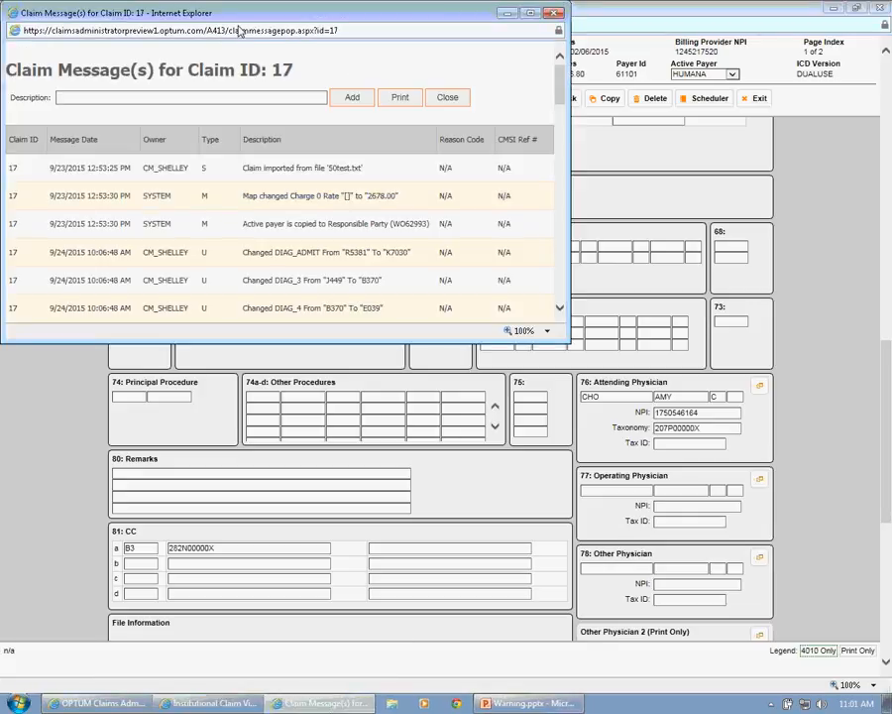
{"action": "left_click_drag", "start_coordinate": [240, 12], "coordinate": [348, 51]}
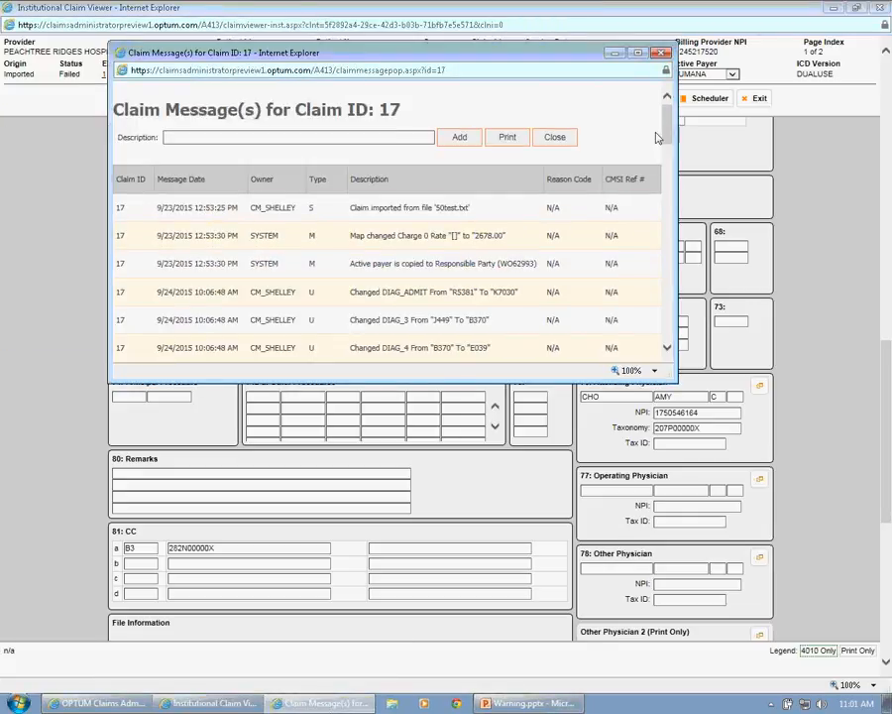
{"action": "left_click_drag", "start_coordinate": [671, 136], "coordinate": [683, 263]}
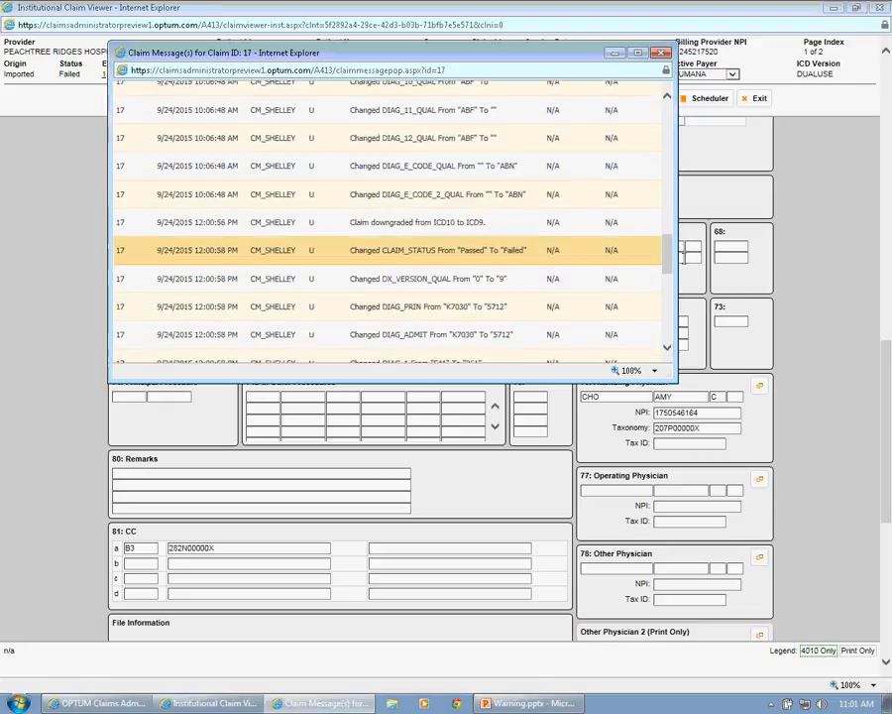
{"action": "left_click_drag", "start_coordinate": [159, 222], "coordinate": [522, 221]}
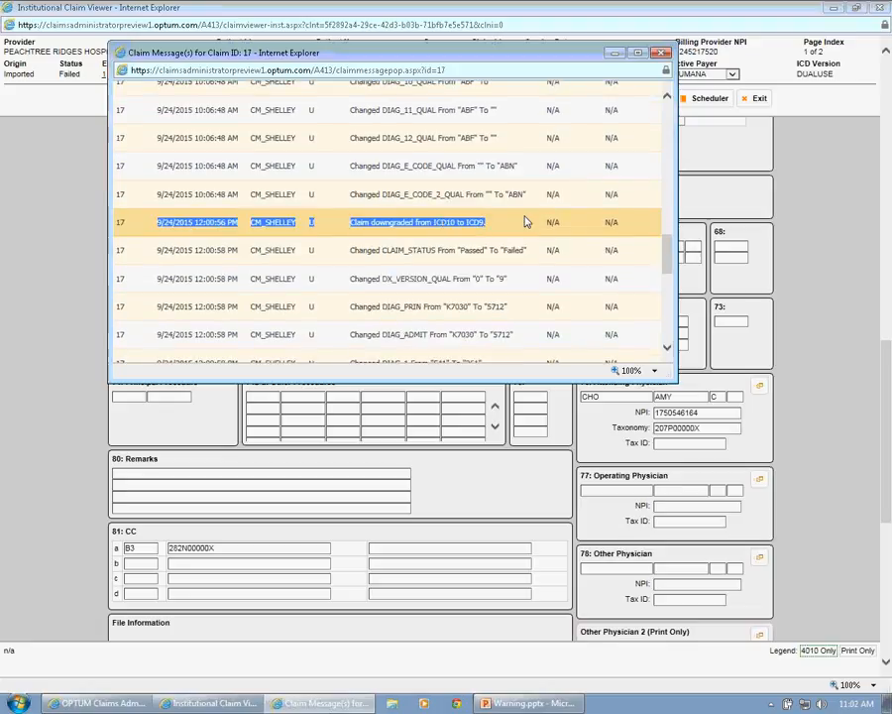
{"action": "left_click", "coordinate": [461, 235]}
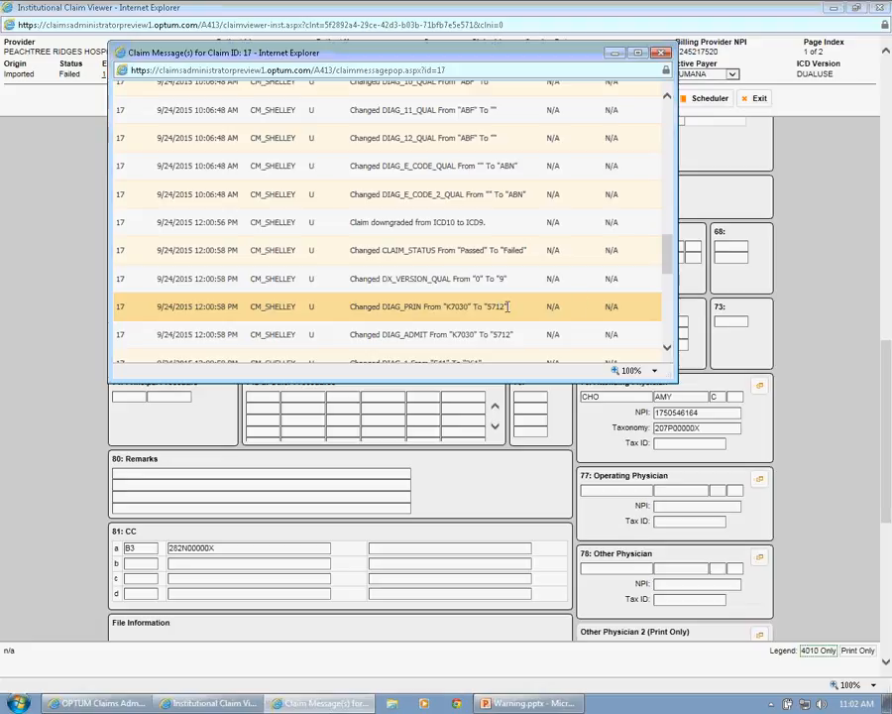
{"action": "left_click_drag", "start_coordinate": [672, 248], "coordinate": [684, 322]}
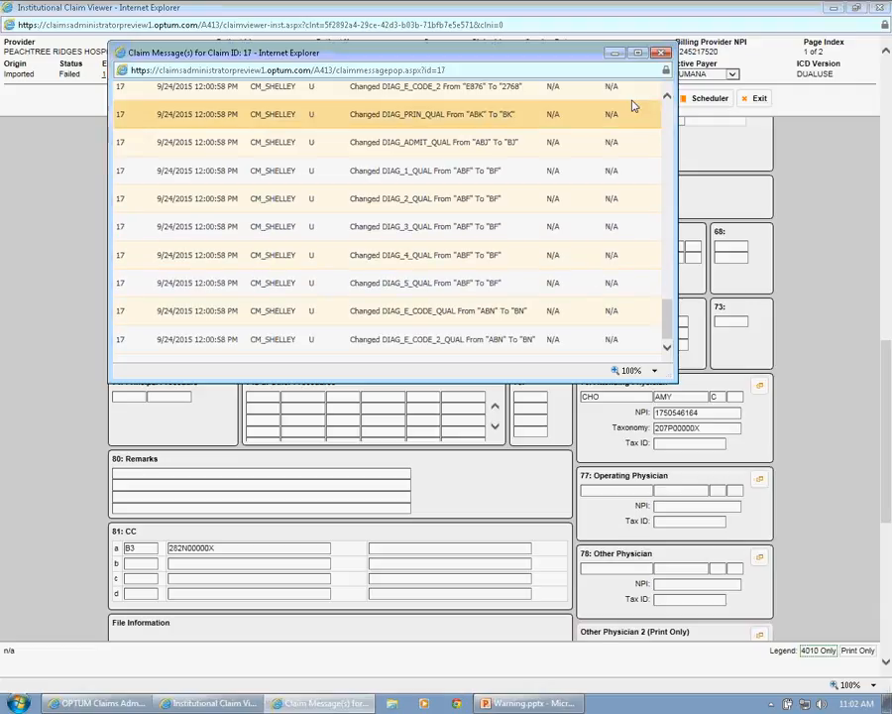
{"action": "left_click", "coordinate": [662, 53]}
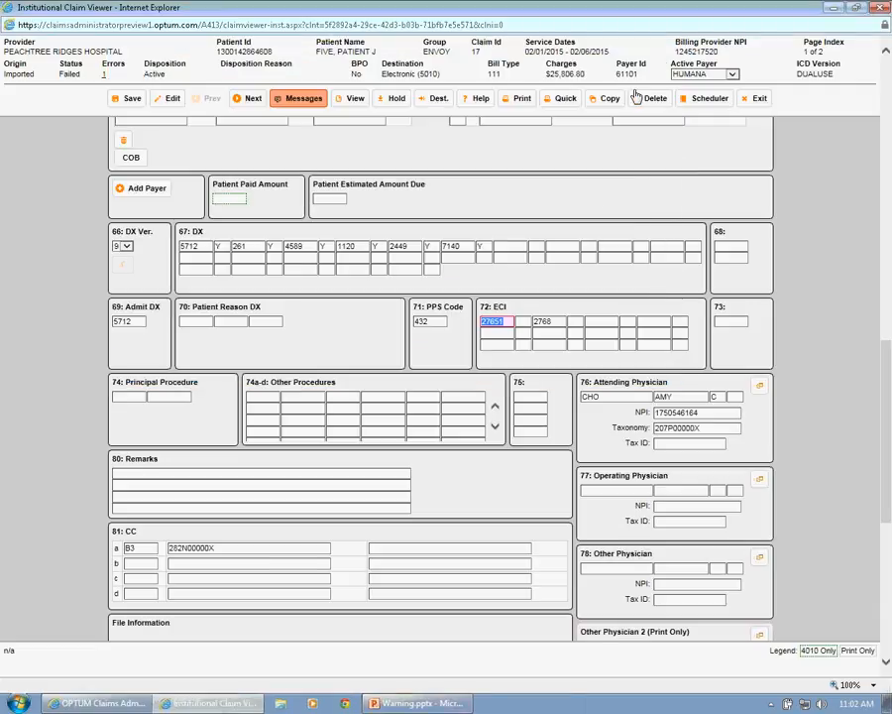
- Inspect the HI diagnosis segments and their BK and BJ qualifiers in the Humana claim's 837 export preview file
{"action": "left_click", "coordinate": [349, 104]}
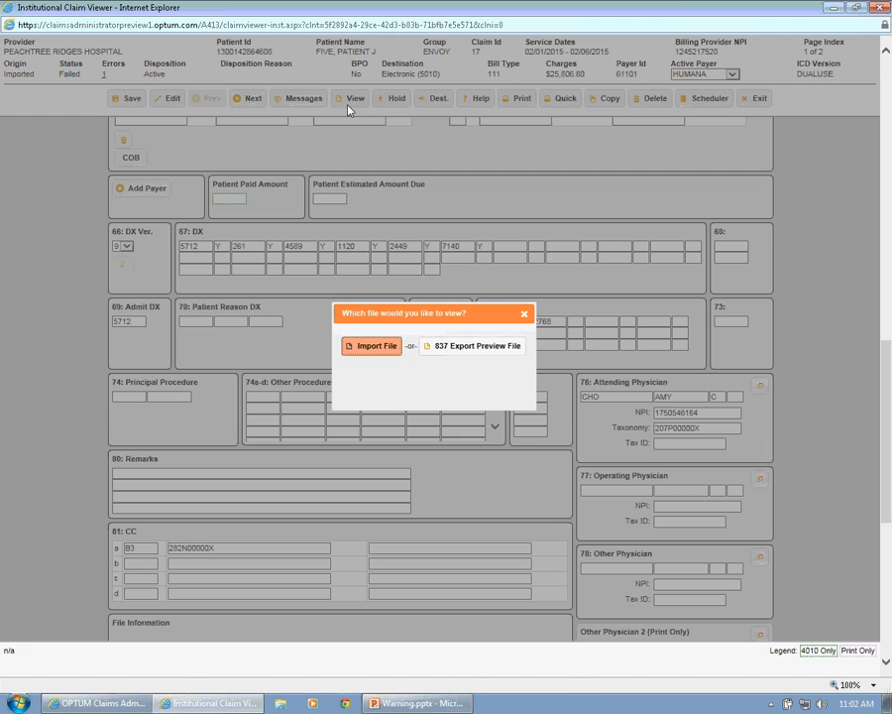
{"action": "left_click", "coordinate": [448, 347]}
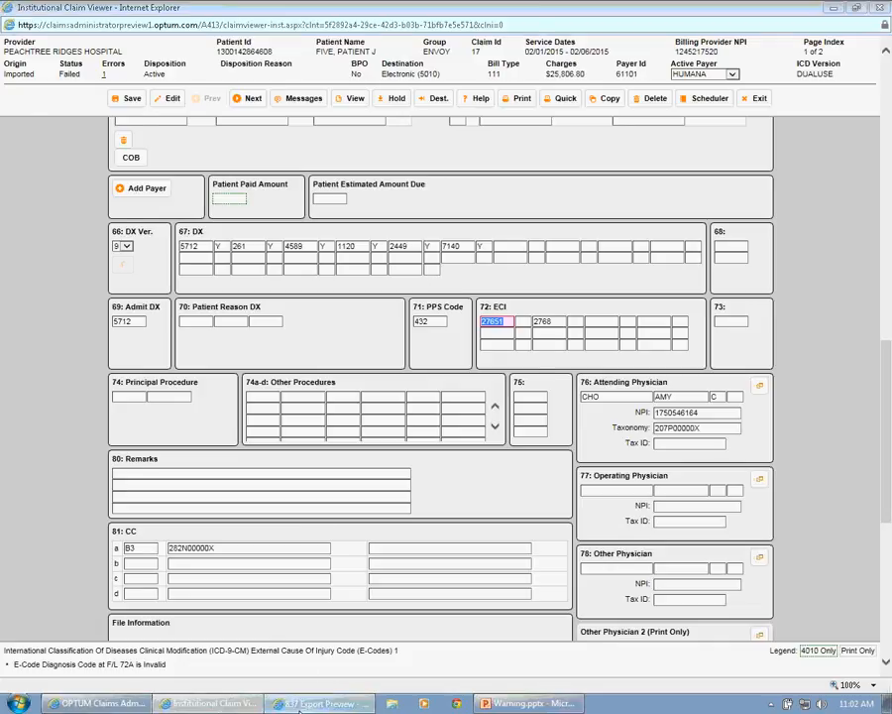
{"action": "left_click", "coordinate": [300, 704]}
{"action": "left_click_drag", "start_coordinate": [499, 144], "coordinate": [492, 199]}
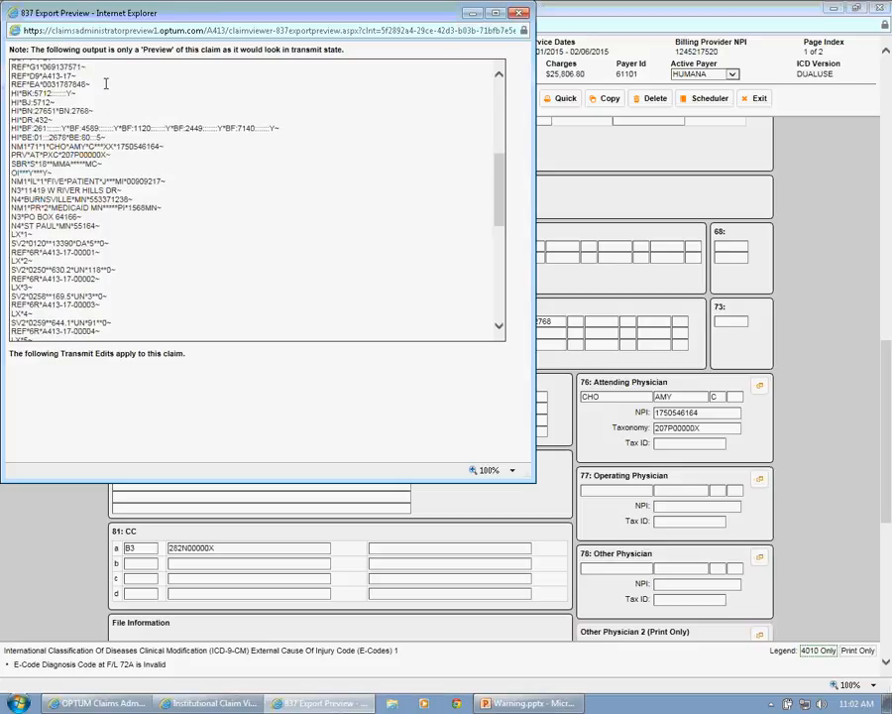
{"action": "double_click", "coordinate": [26, 102]}
{"action": "double_click", "coordinate": [27, 111]}
{"action": "left_click", "coordinate": [31, 103]}
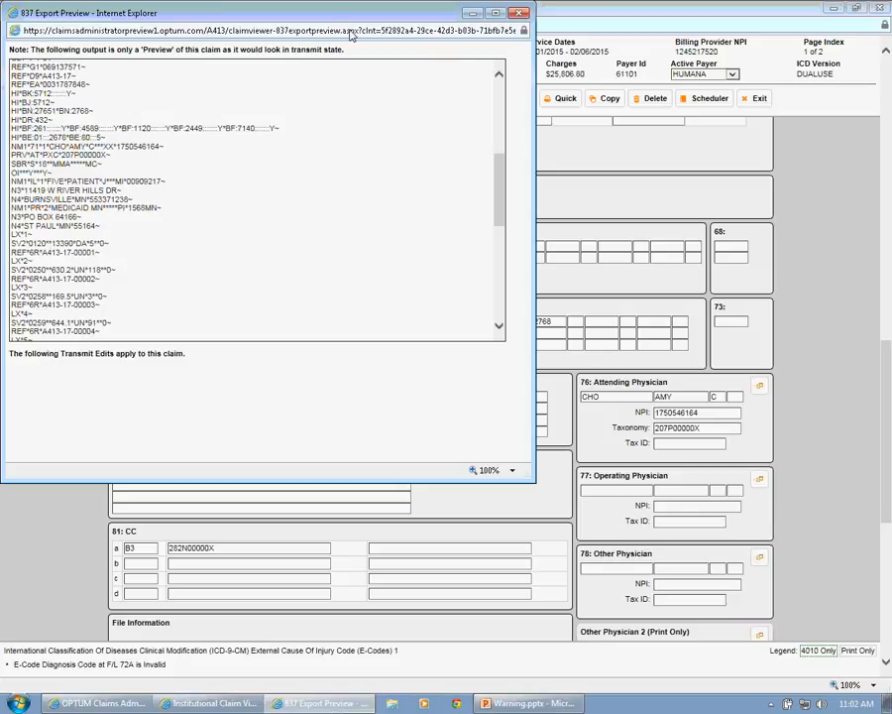
{"action": "left_click_drag", "start_coordinate": [337, 17], "coordinate": [405, 104]}
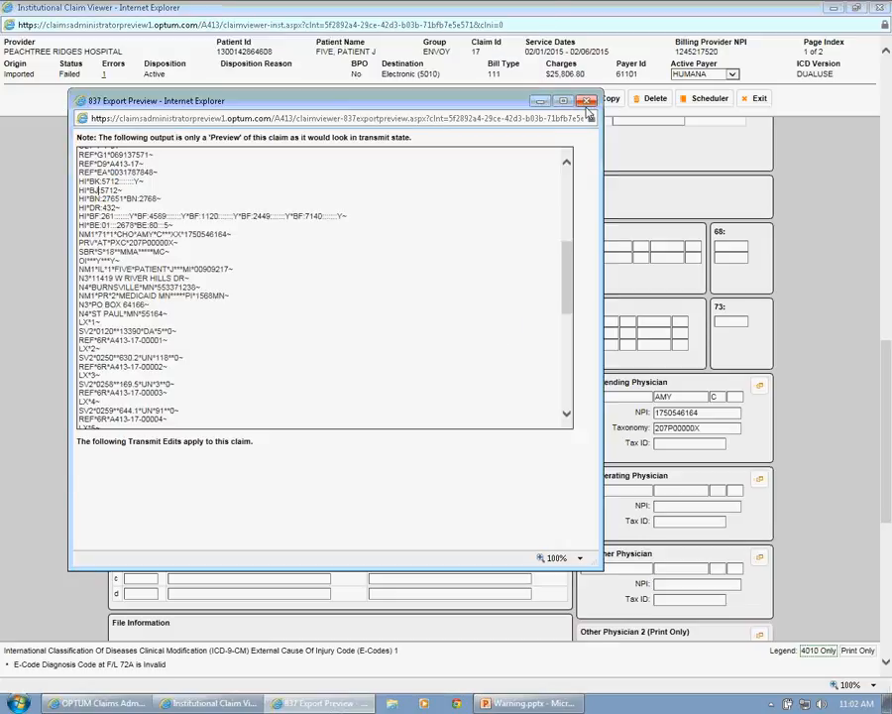
{"action": "left_click", "coordinate": [587, 101]}
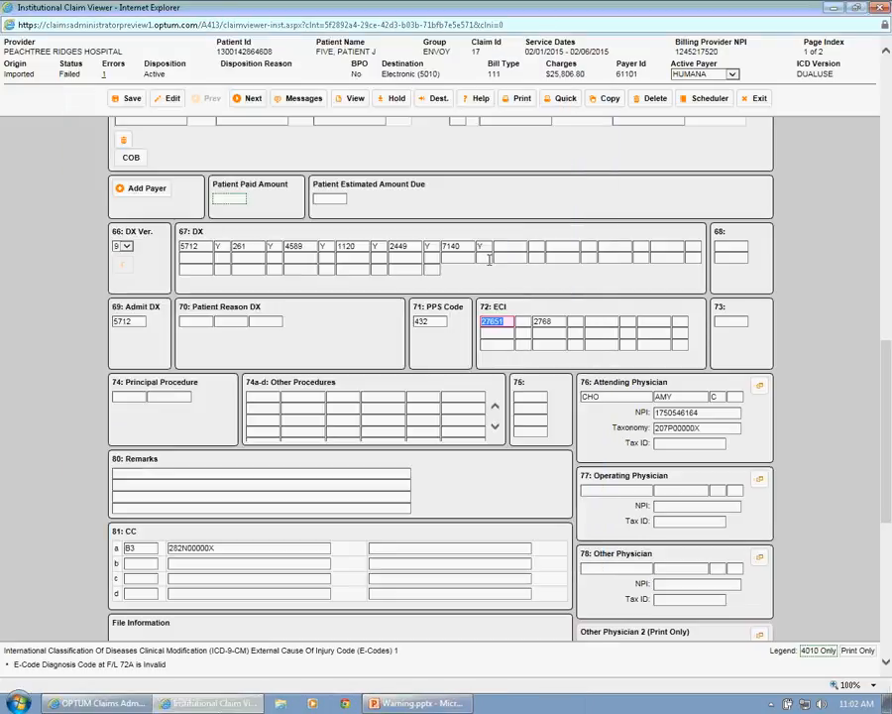
{"action": "left_click", "coordinate": [503, 195]}
- Advance to the Blue Cross California Care claim and downgrade its diagnosis codes from ICD10 to ICD9
{"action": "left_click", "coordinate": [250, 99]}
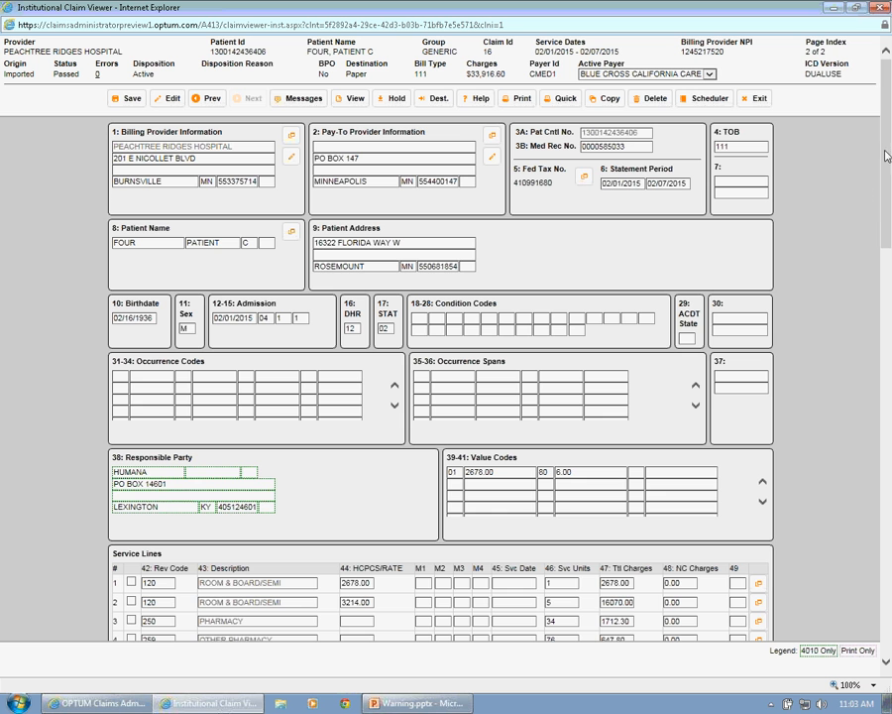
{"action": "left_click_drag", "start_coordinate": [887, 155], "coordinate": [889, 426]}
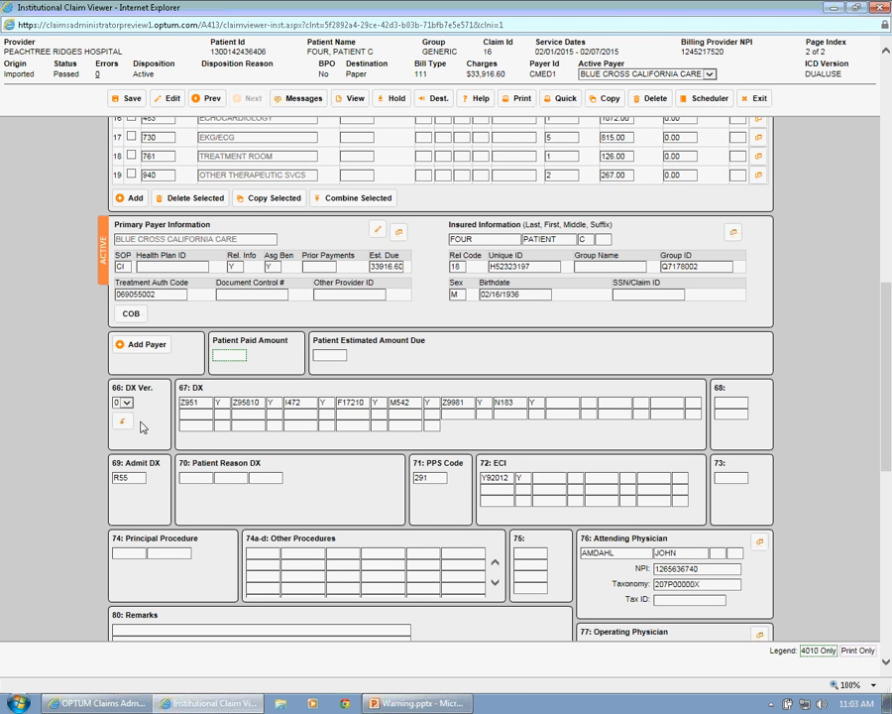
{"action": "left_click", "coordinate": [123, 421]}
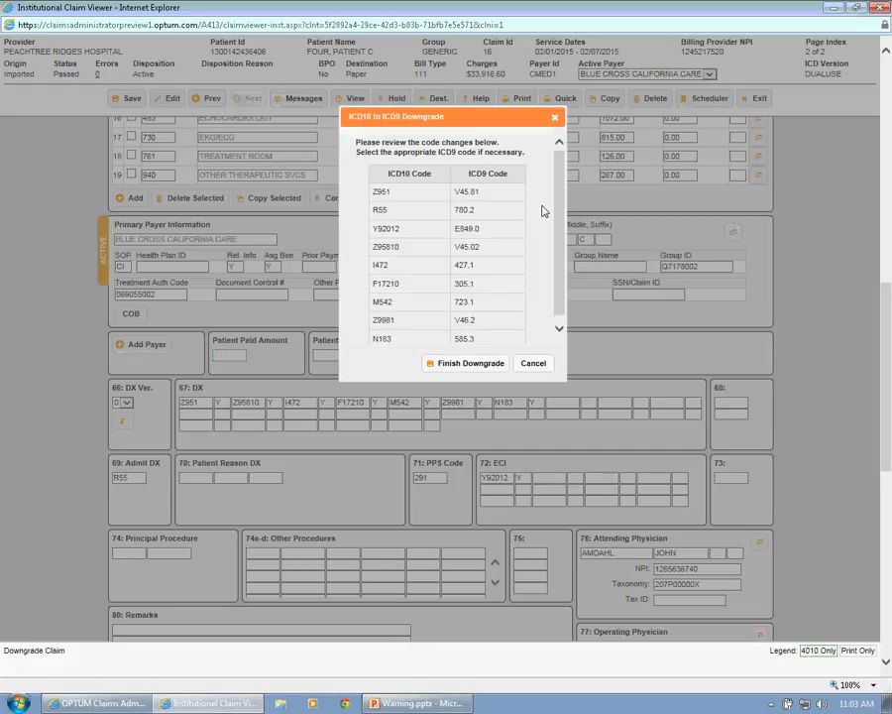
{"action": "left_click_drag", "start_coordinate": [558, 192], "coordinate": [558, 221]}
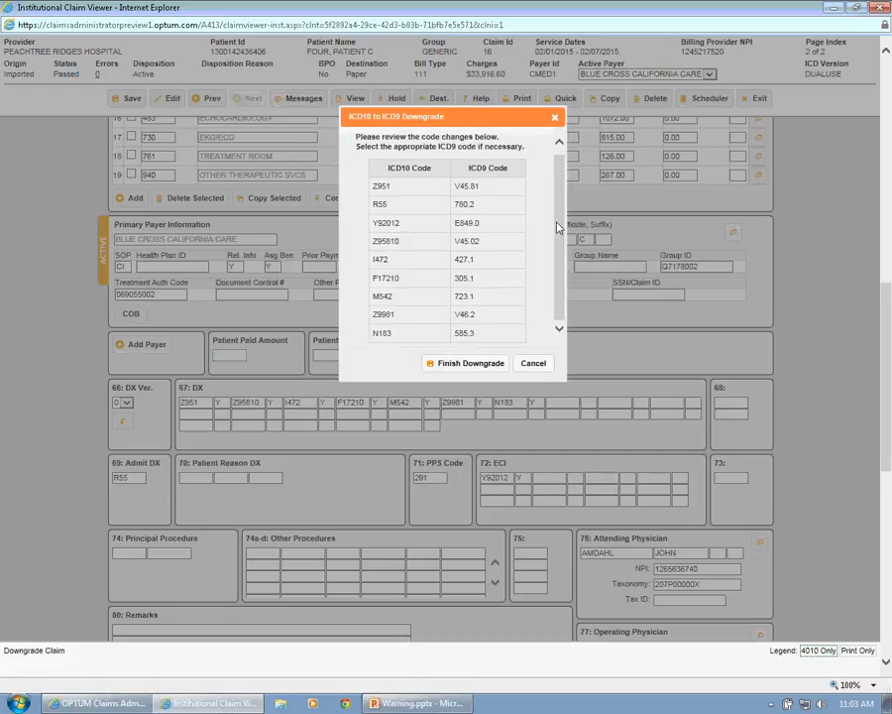
{"action": "left_click", "coordinate": [463, 364]}
{"action": "left_click", "coordinate": [554, 117]}
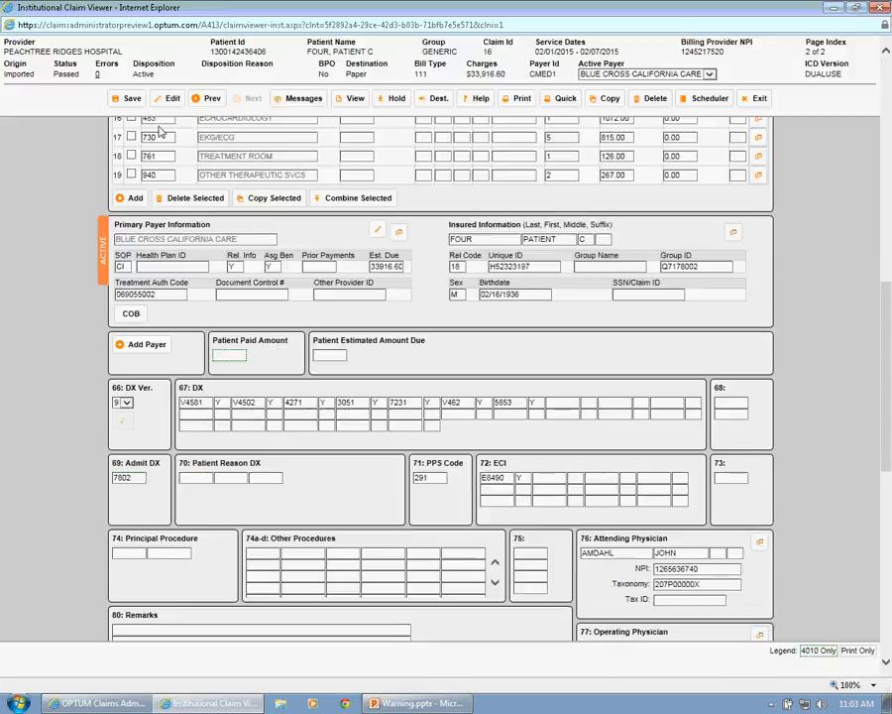
- Run the edit checks on the Blue Cross California Care claim, then save it and close the claim viewer
{"action": "left_click", "coordinate": [166, 98]}
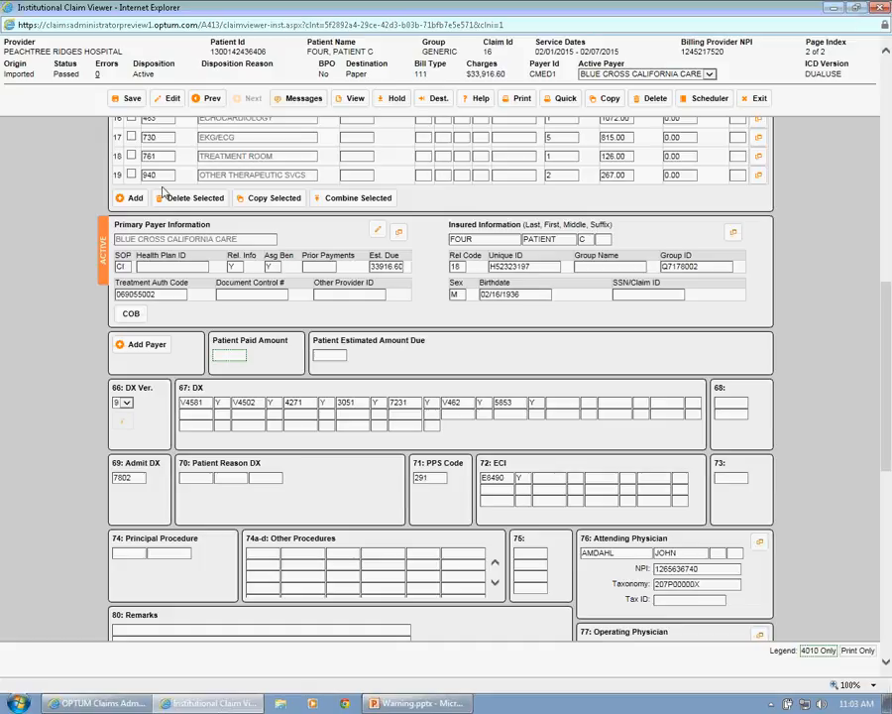
{"action": "left_click", "coordinate": [126, 98]}
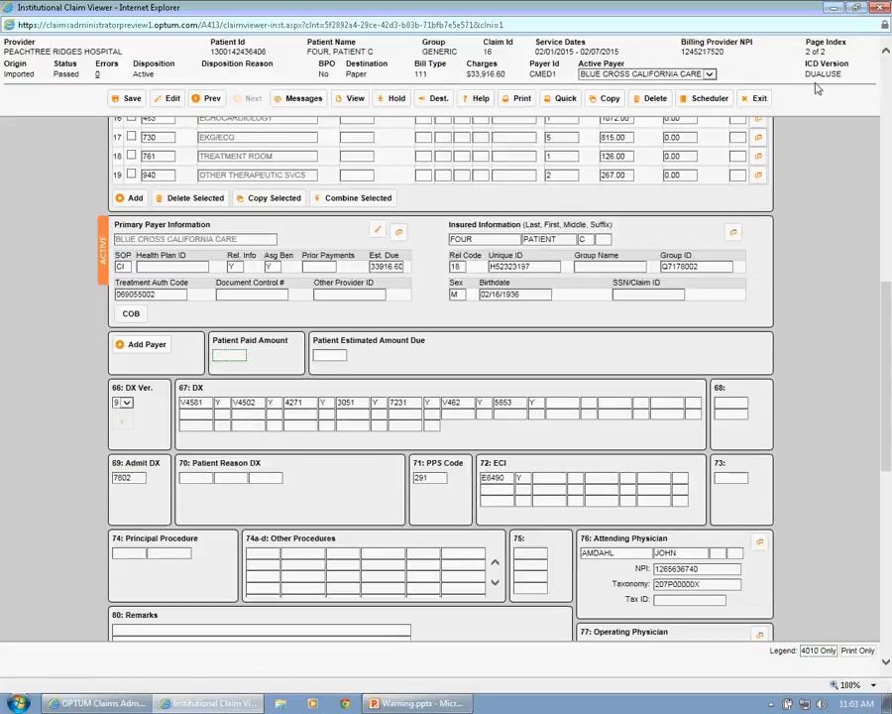
{"action": "left_click", "coordinate": [879, 7]}
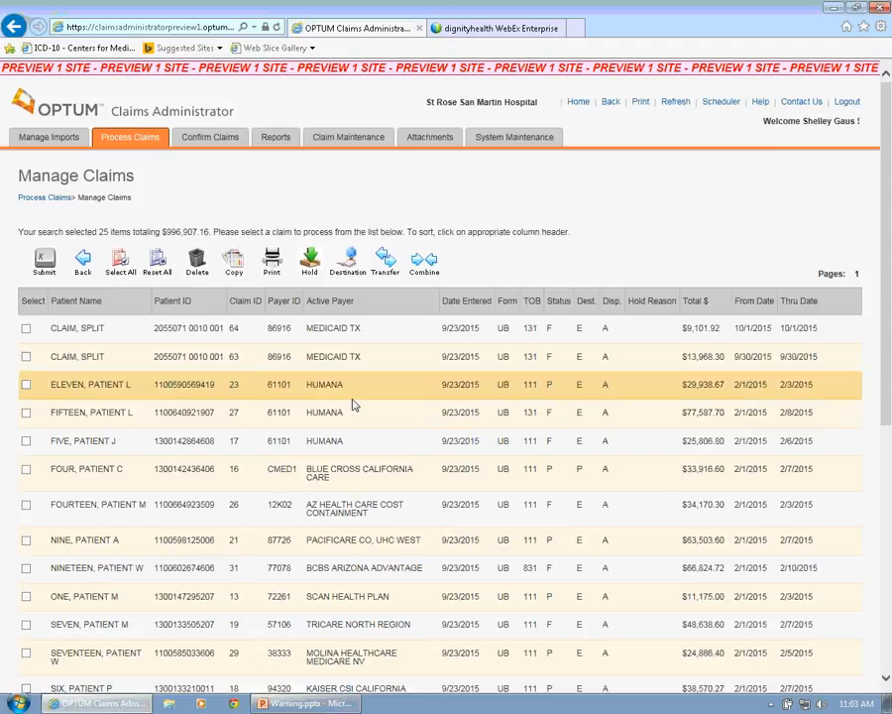
- Open the $77,587.70 Humana claim from the claims list in a maximized claim viewer
{"action": "left_click", "coordinate": [26, 413]}
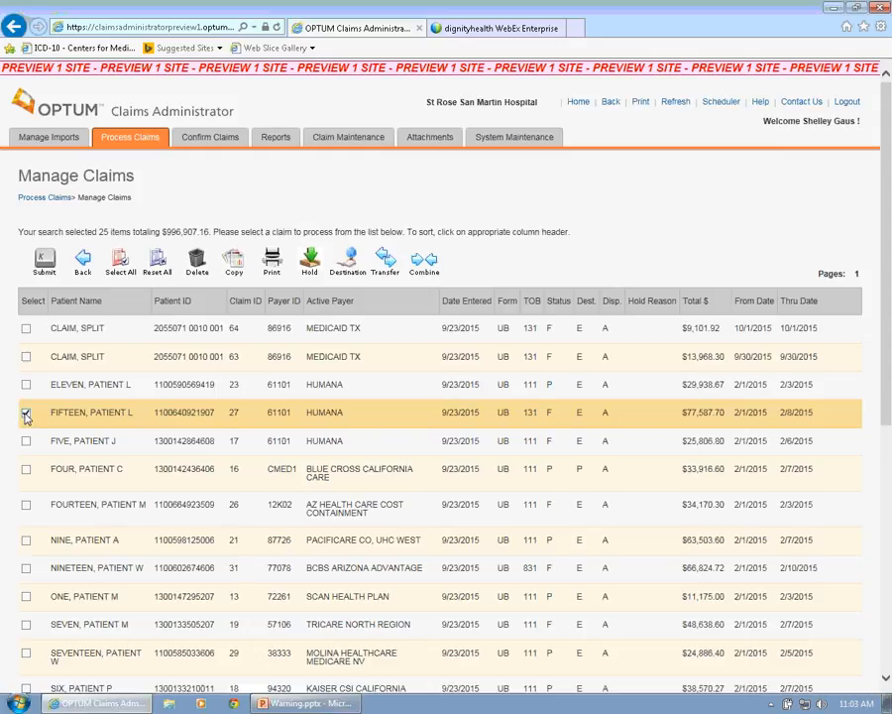
{"action": "left_click", "coordinate": [45, 263]}
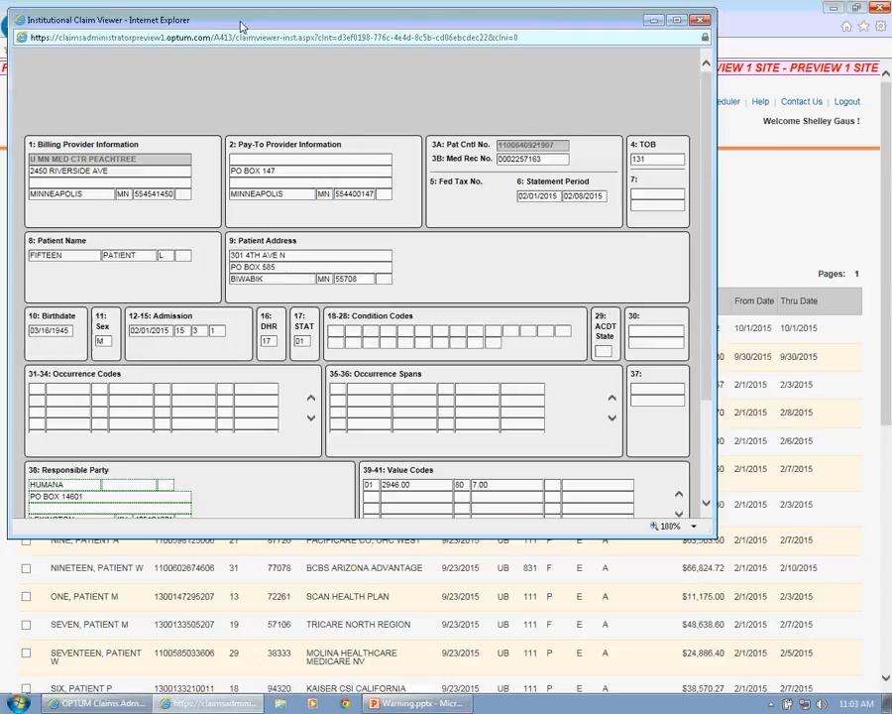
{"action": "left_click_drag", "start_coordinate": [242, 26], "coordinate": [290, 33]}
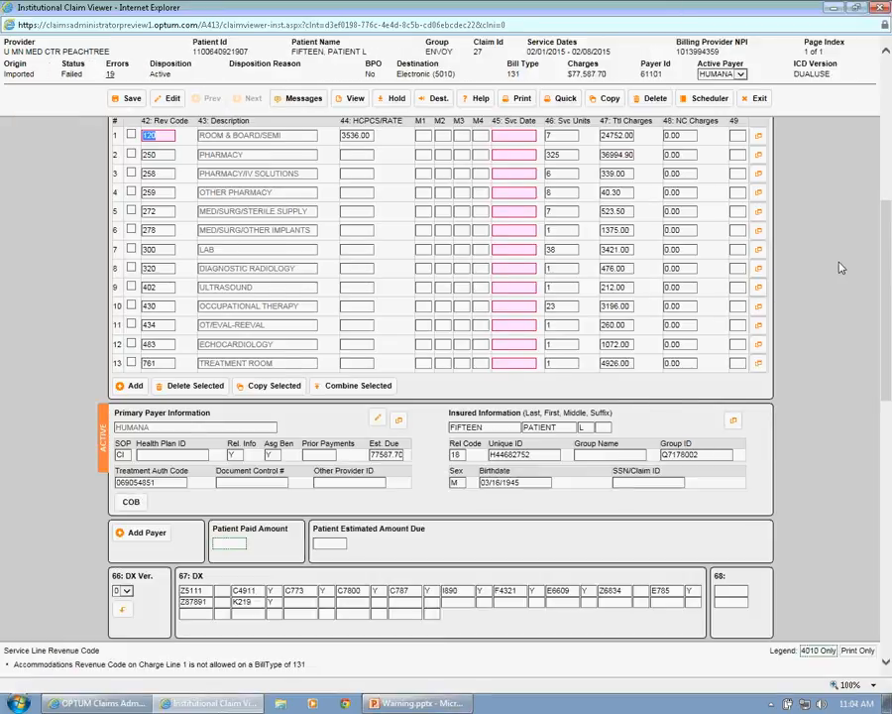
- Open the claim's ICD10 to ICD9 downgrade review and examine the candidate codes for C787, F4321 and 3E04305
{"action": "scroll", "coordinate": [887, 208], "scroll_direction": "up", "scroll_amount": 2}
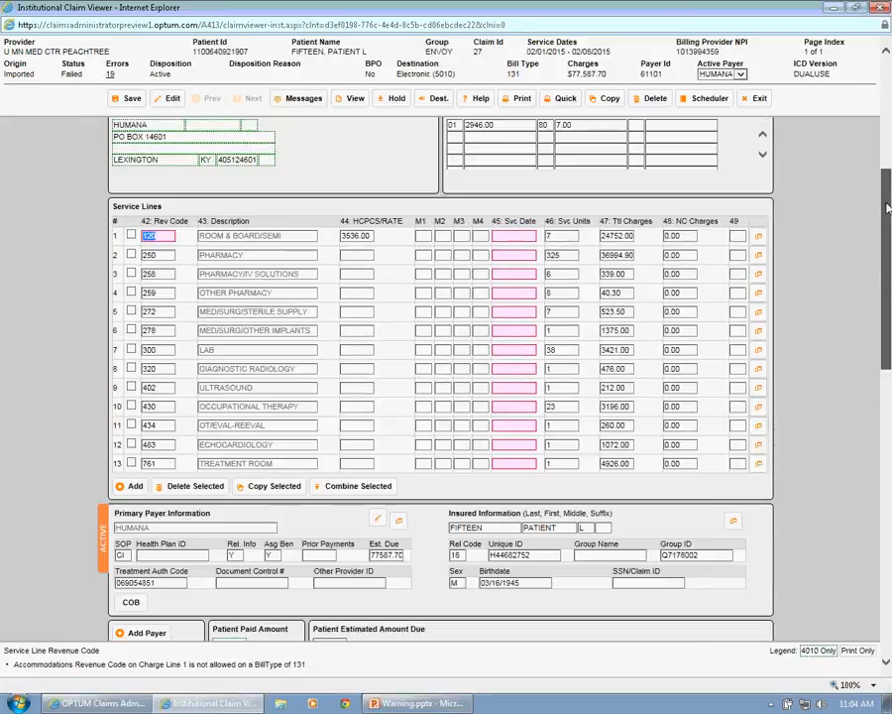
{"action": "scroll", "coordinate": [887, 208], "scroll_direction": "up", "scroll_amount": 7}
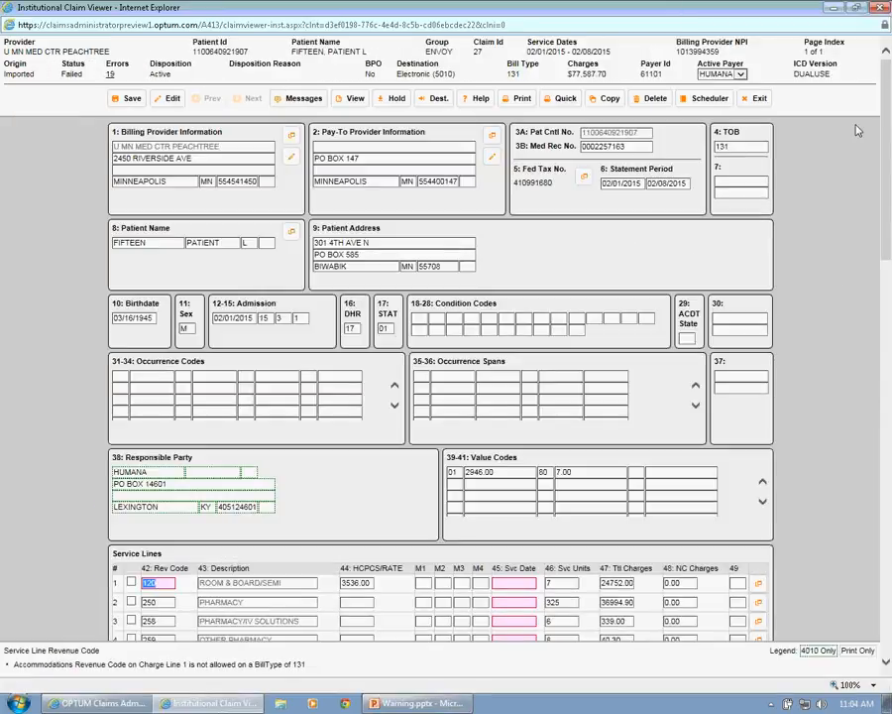
{"action": "scroll", "coordinate": [792, 248], "scroll_direction": "down", "scroll_amount": 15}
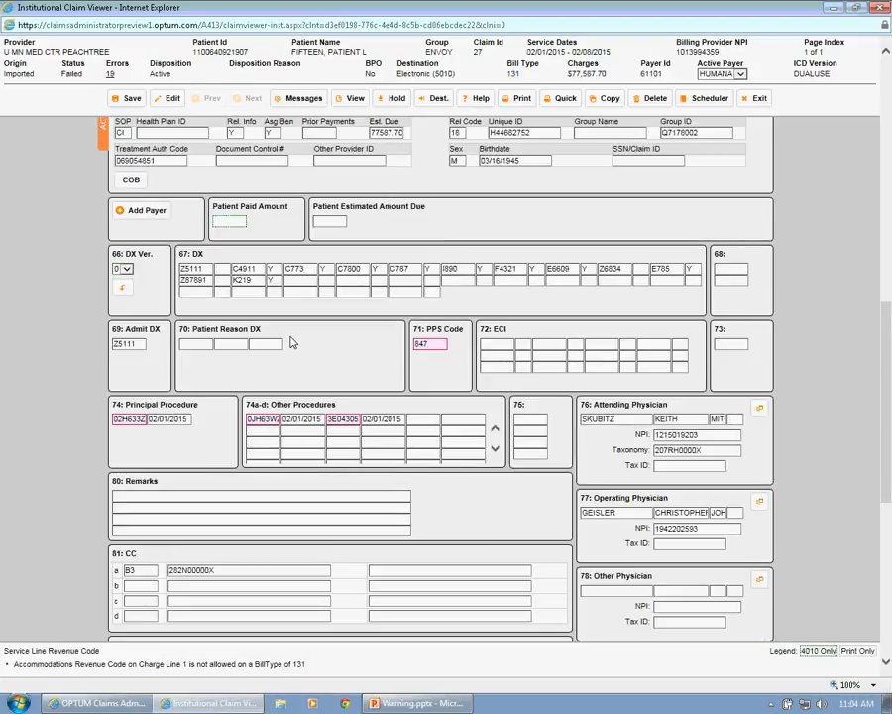
{"action": "left_click", "coordinate": [123, 290]}
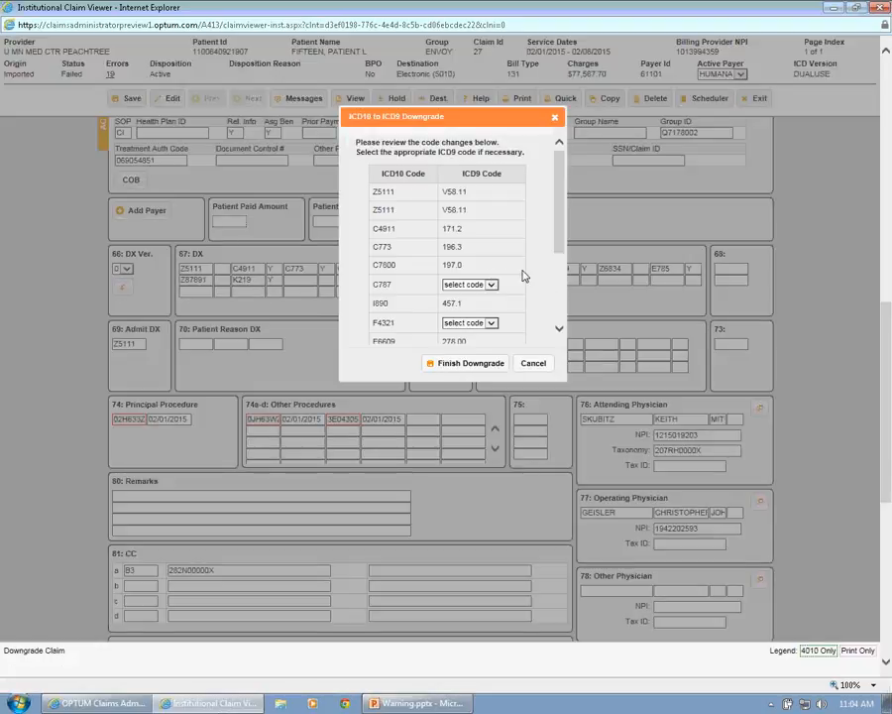
{"action": "left_click", "coordinate": [493, 285]}
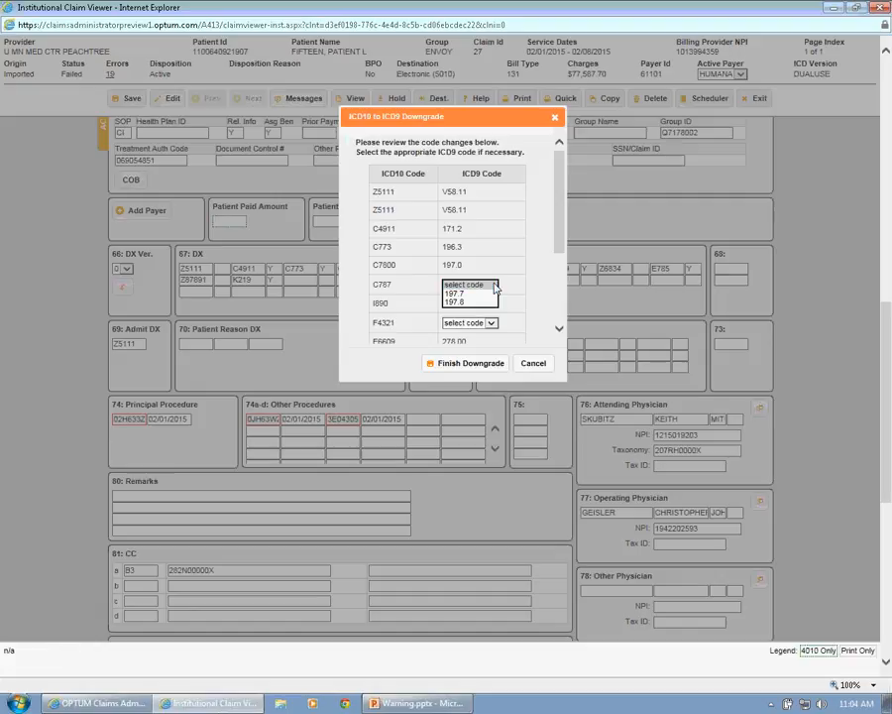
{"action": "left_click", "coordinate": [493, 286]}
{"action": "left_click", "coordinate": [495, 326]}
{"action": "left_click", "coordinate": [495, 325]}
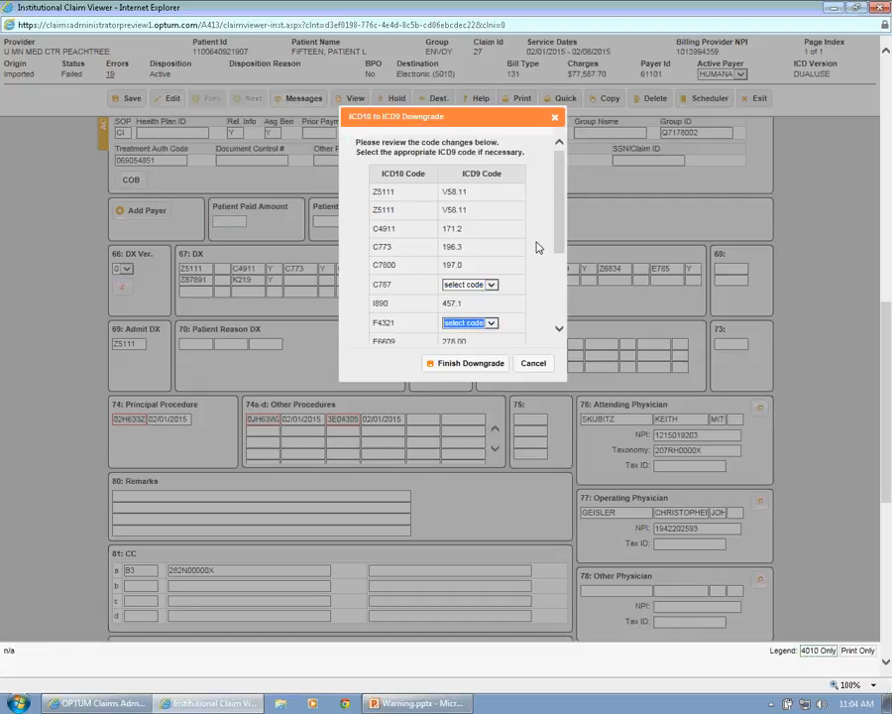
{"action": "left_click_drag", "start_coordinate": [560, 231], "coordinate": [555, 326]}
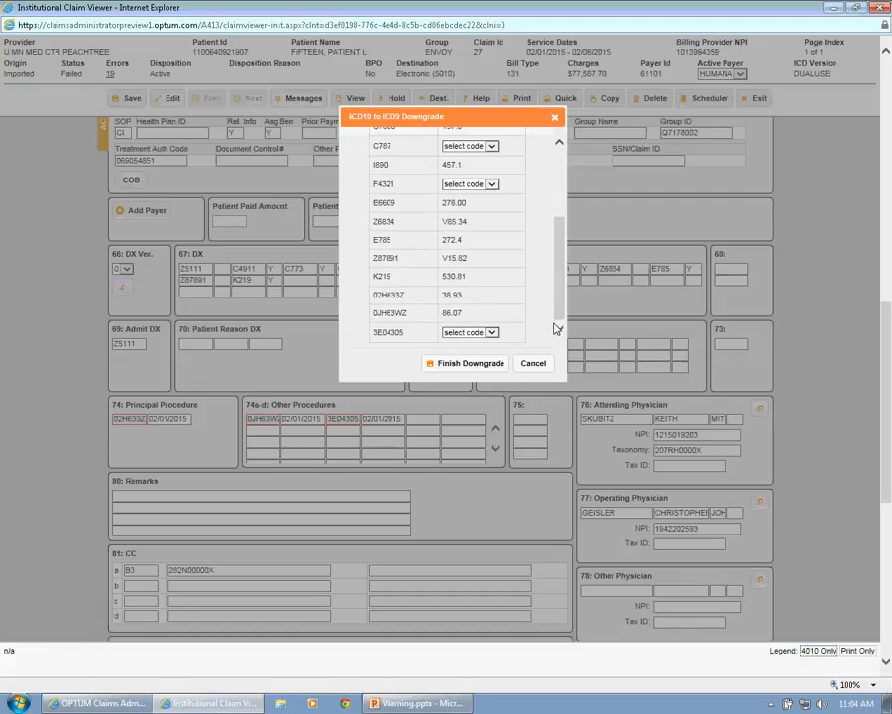
{"action": "left_click", "coordinate": [491, 333]}
{"action": "left_click", "coordinate": [491, 334]}
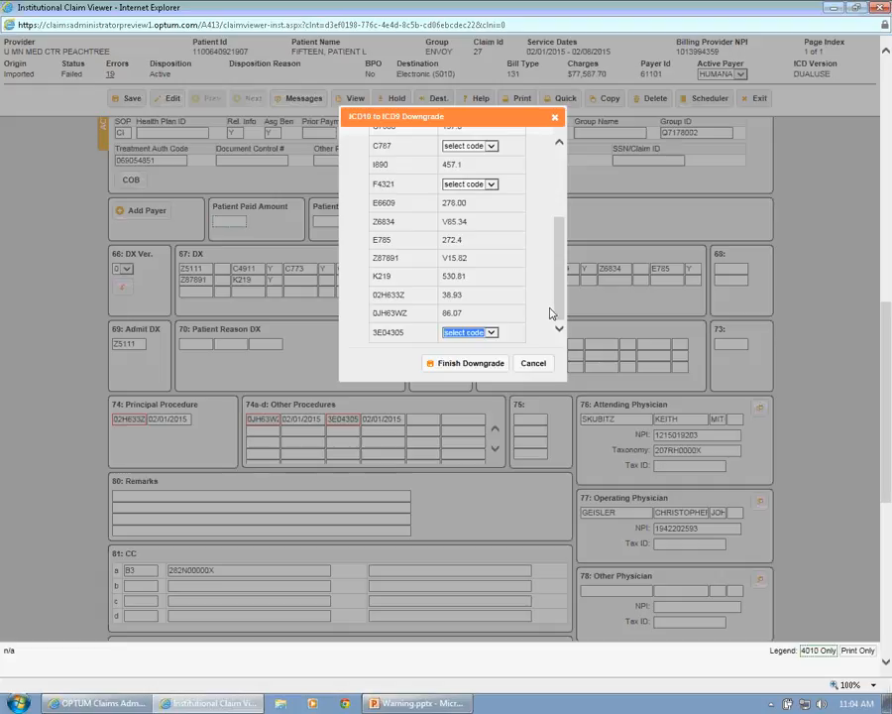
{"action": "left_click_drag", "start_coordinate": [557, 283], "coordinate": [563, 252]}
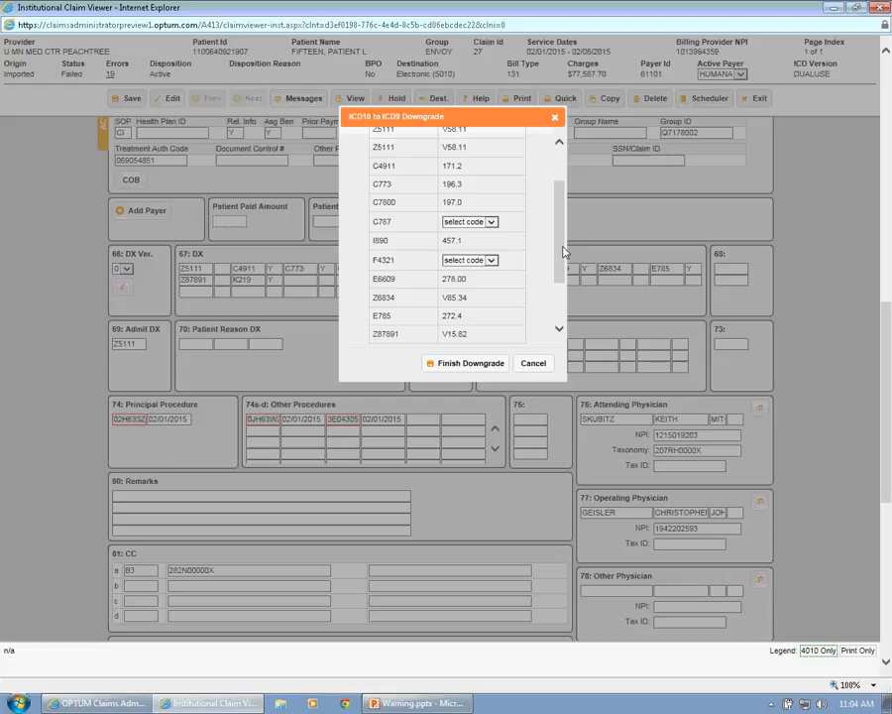
{"action": "left_click_drag", "start_coordinate": [563, 247], "coordinate": [563, 206]}
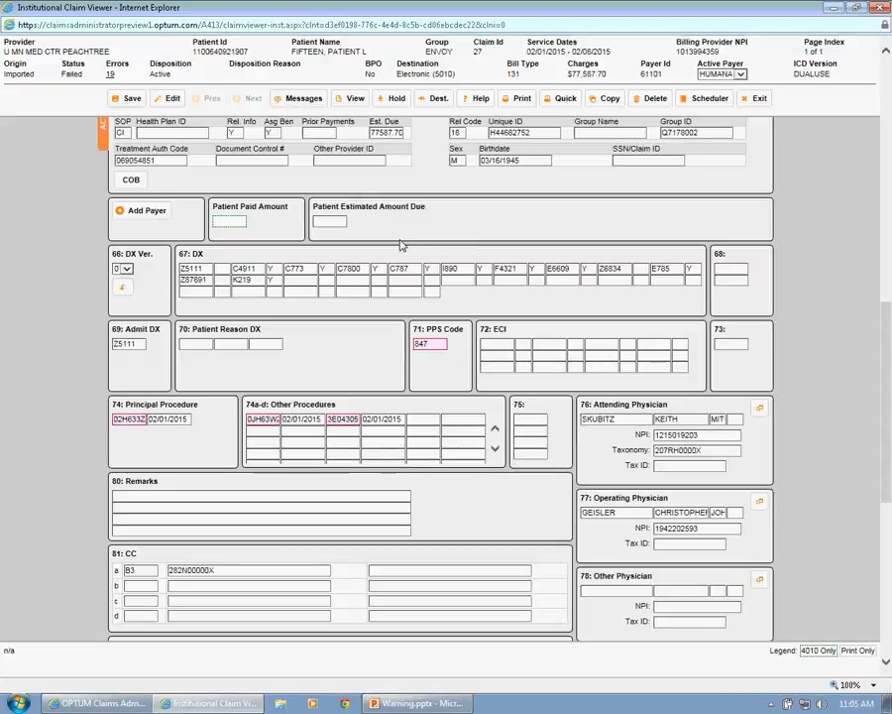
- Reopen the downgrade review, check the ICD9 choices offered for C787, and cancel without downgrading
{"action": "left_click", "coordinate": [124, 288]}
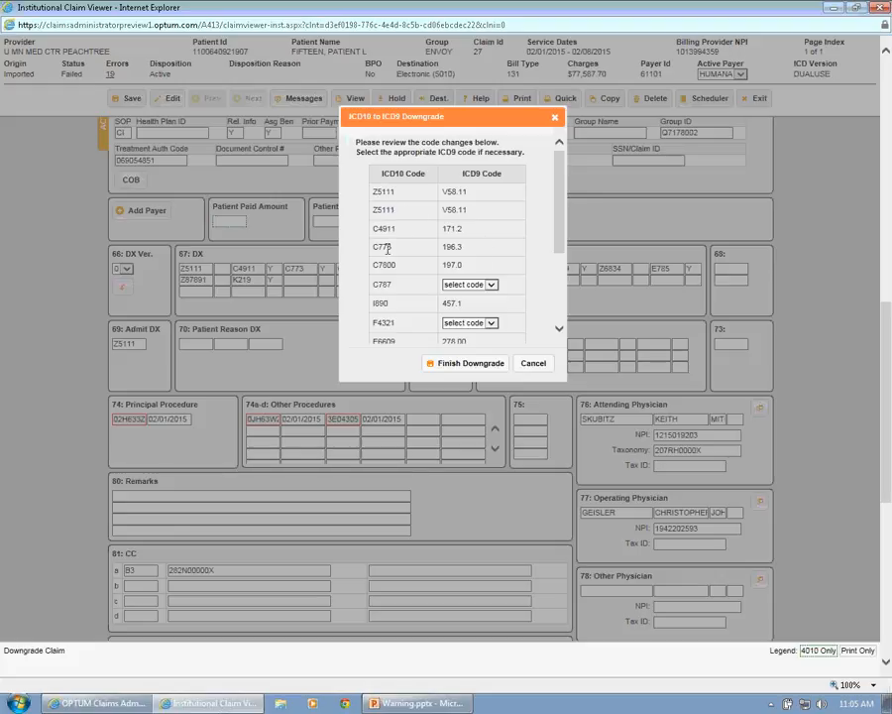
{"action": "left_click", "coordinate": [470, 284]}
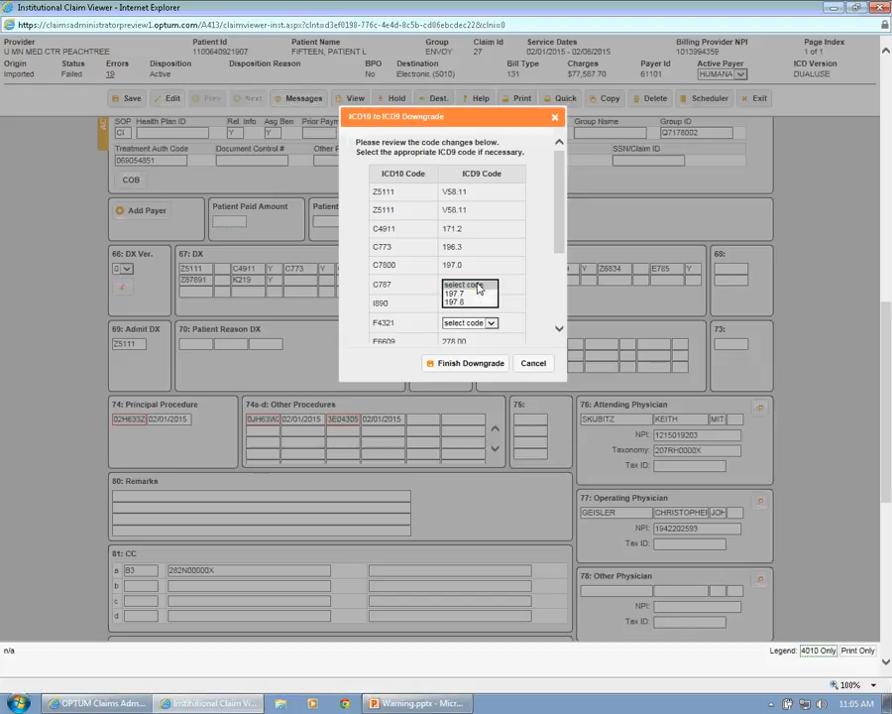
{"action": "left_click", "coordinate": [475, 285]}
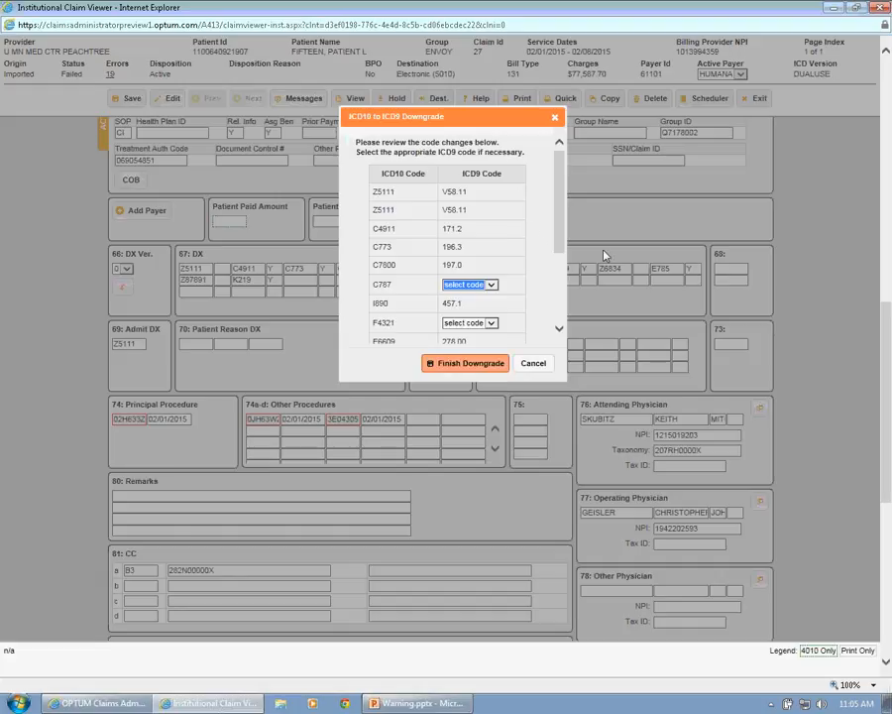
{"action": "left_click", "coordinate": [532, 362]}
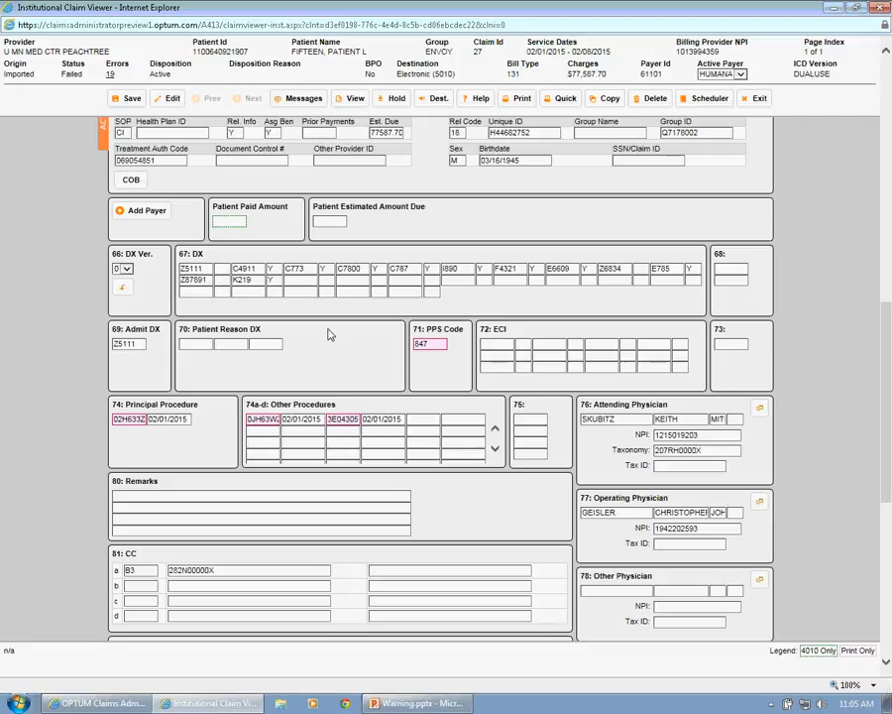
- Place the Humana claim on Hold with the reason I10 HIM HOLD
{"action": "left_click", "coordinate": [390, 98]}
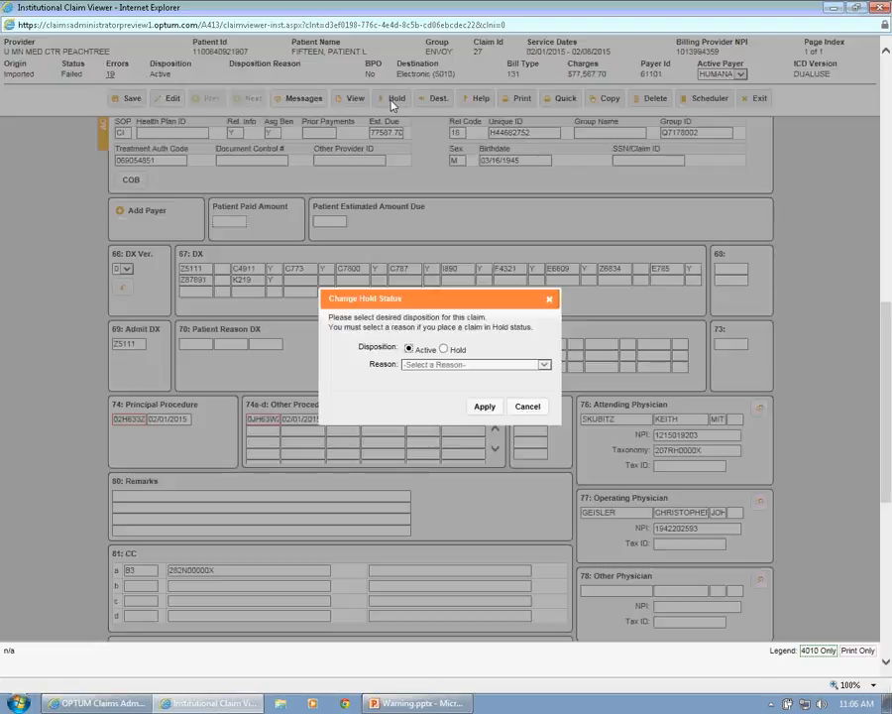
{"action": "left_click", "coordinate": [444, 350]}
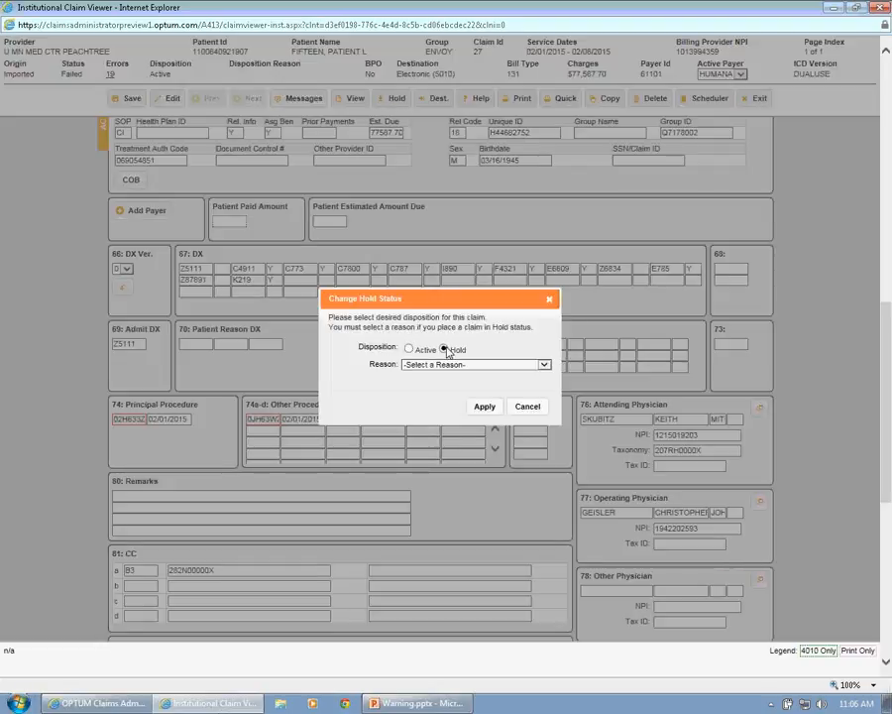
{"action": "left_click", "coordinate": [541, 363]}
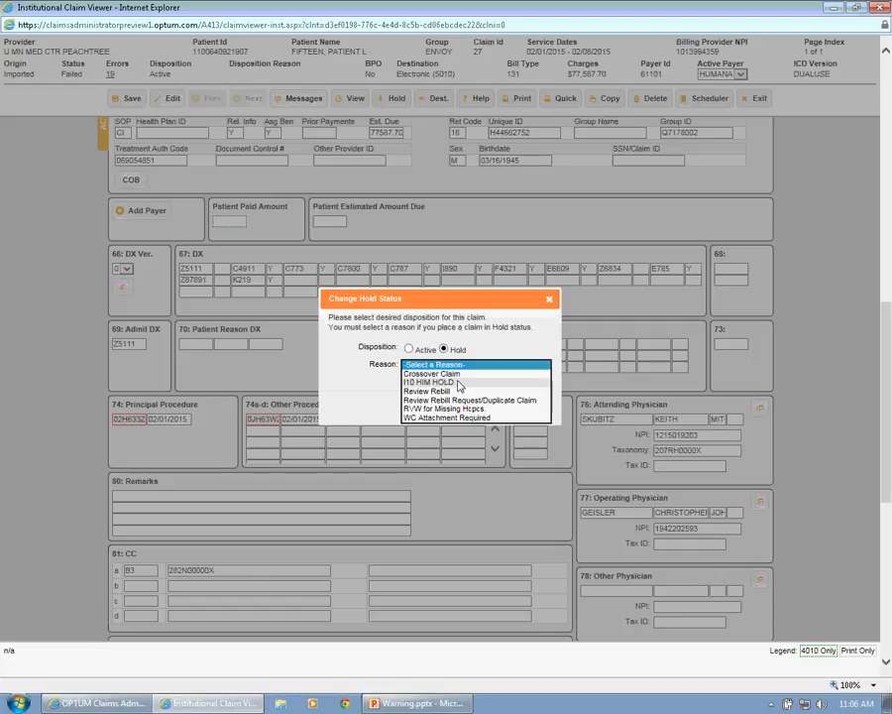
{"action": "left_click", "coordinate": [458, 384]}
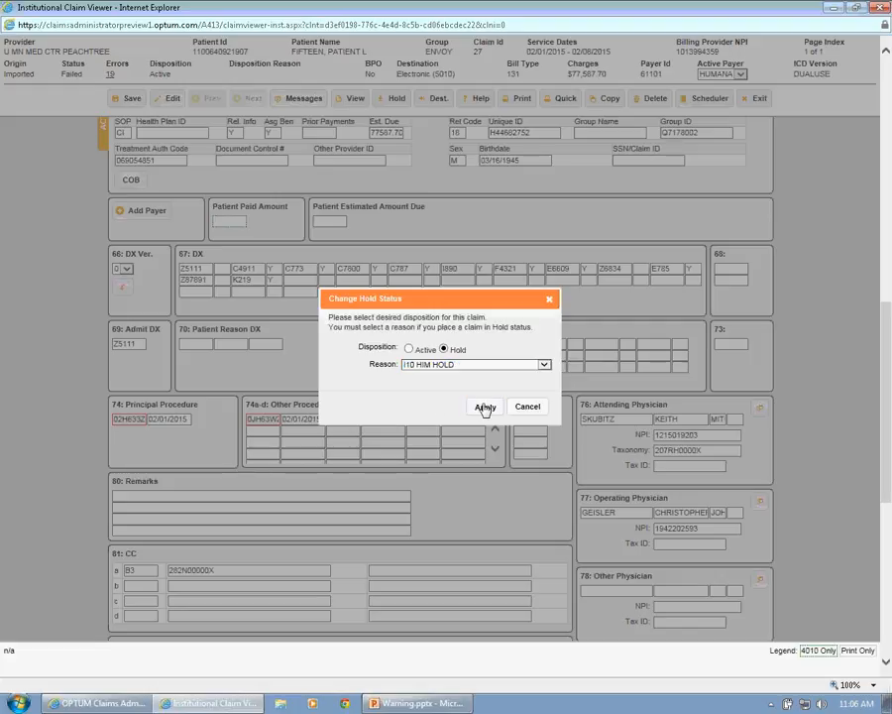
{"action": "left_click", "coordinate": [484, 408]}
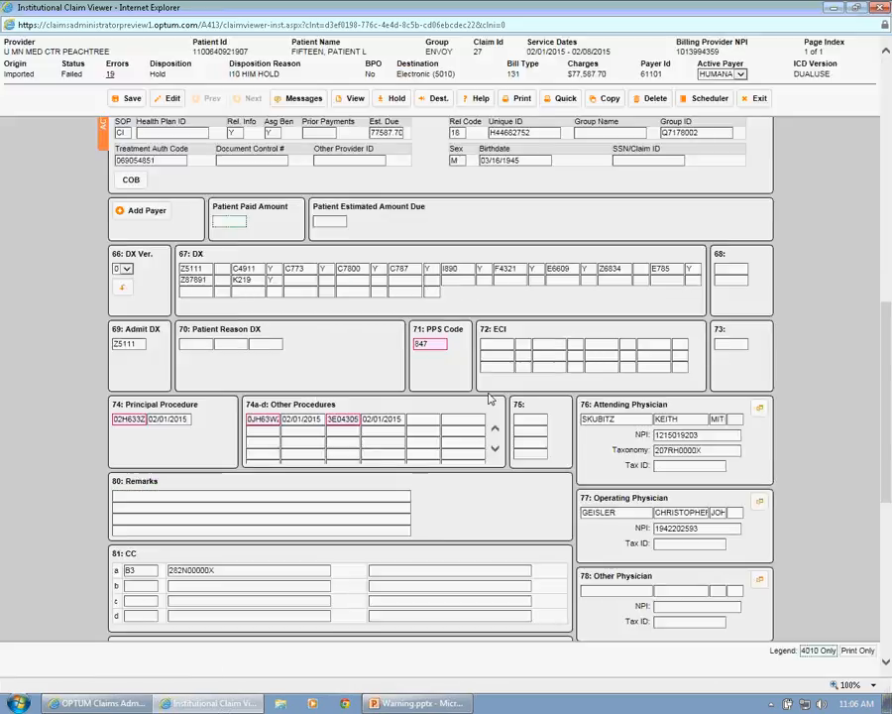
- Start the ICD10 to ICD9 downgrade on the held claim and select 197.8 as the ICD9 code for C787
{"action": "left_click_drag", "start_coordinate": [885, 351], "coordinate": [882, 318]}
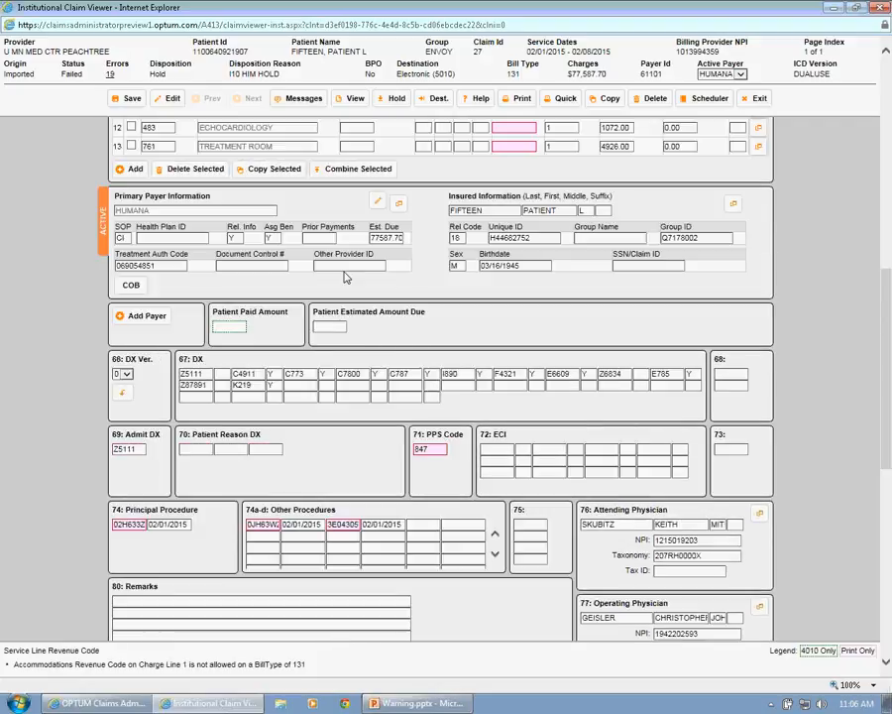
{"action": "left_click", "coordinate": [124, 395]}
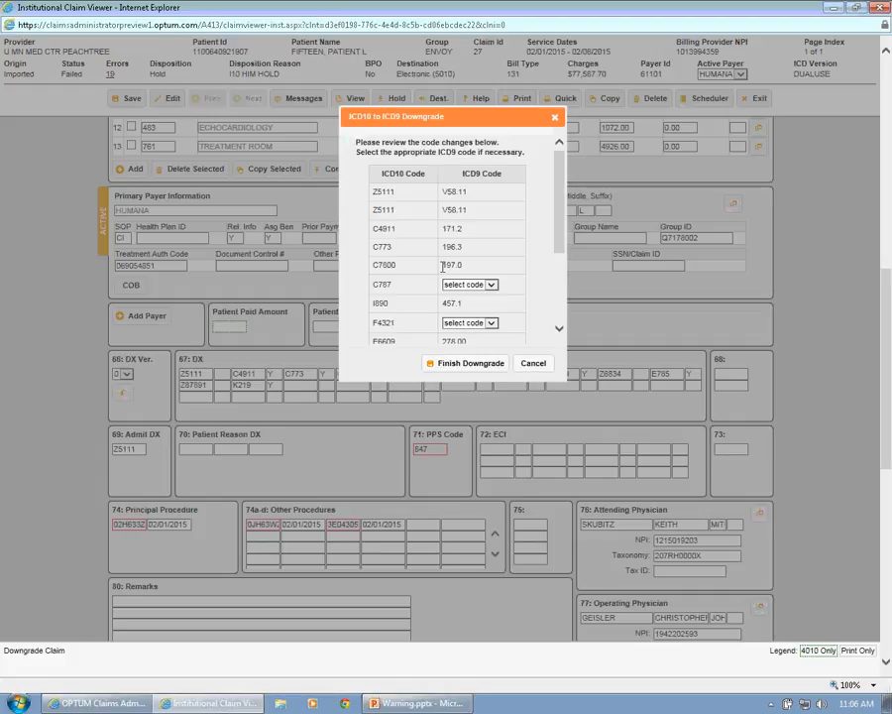
{"action": "left_click", "coordinate": [486, 284]}
{"action": "left_click", "coordinate": [476, 307]}
{"action": "scroll", "coordinate": [562, 251], "scroll_direction": "down", "scroll_amount": 1}
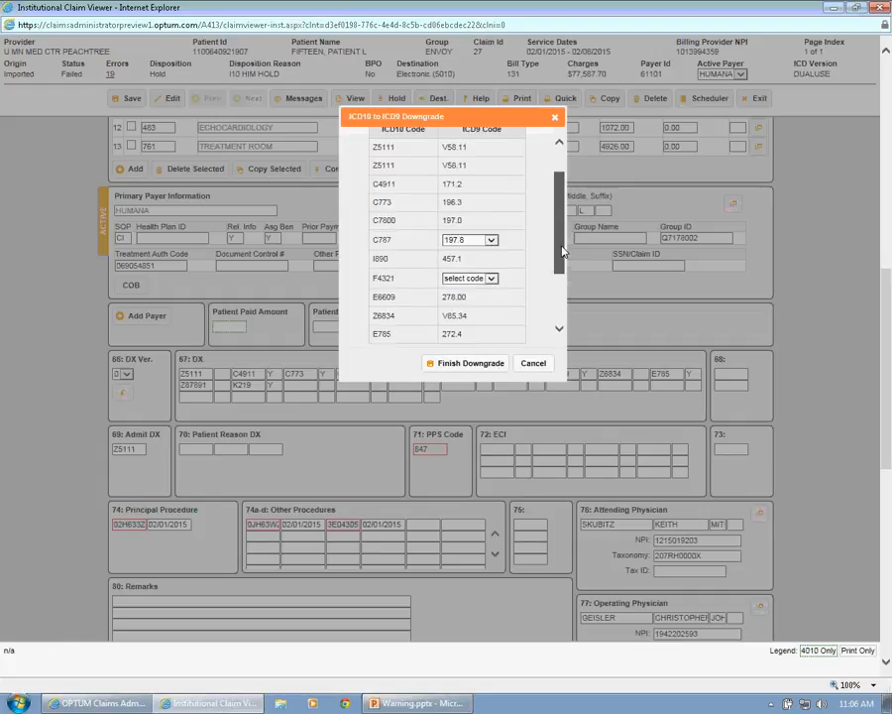
- Select 309.0 for F4321 and 39.96 for 3E04305, and finish the downgrade
{"action": "scroll", "coordinate": [562, 251], "scroll_direction": "down", "scroll_amount": 2}
{"action": "left_click", "coordinate": [469, 185]}
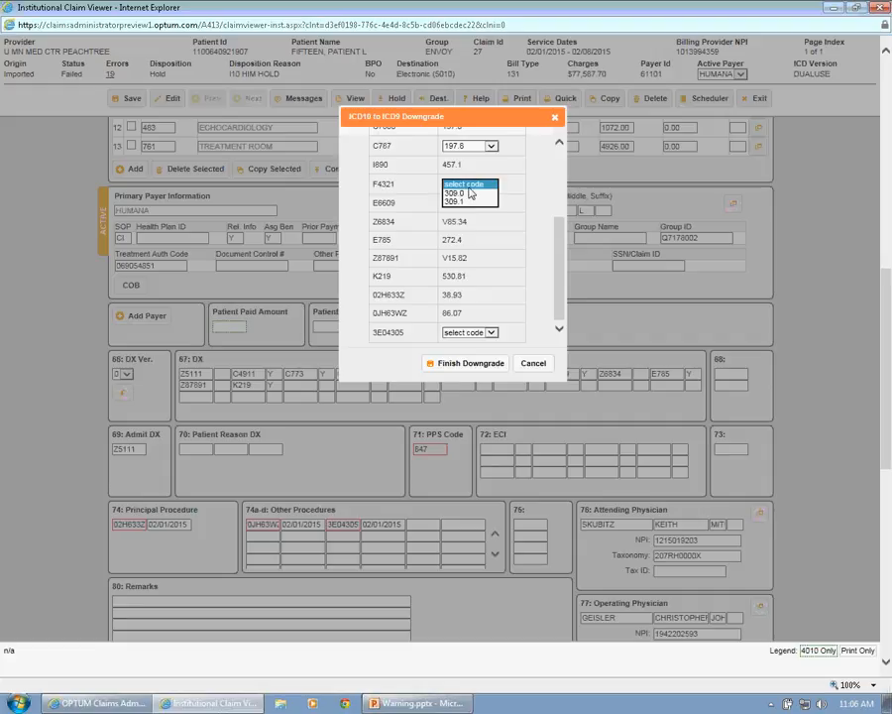
{"action": "left_click", "coordinate": [469, 192]}
{"action": "left_click", "coordinate": [490, 332]}
{"action": "left_click", "coordinate": [461, 340]}
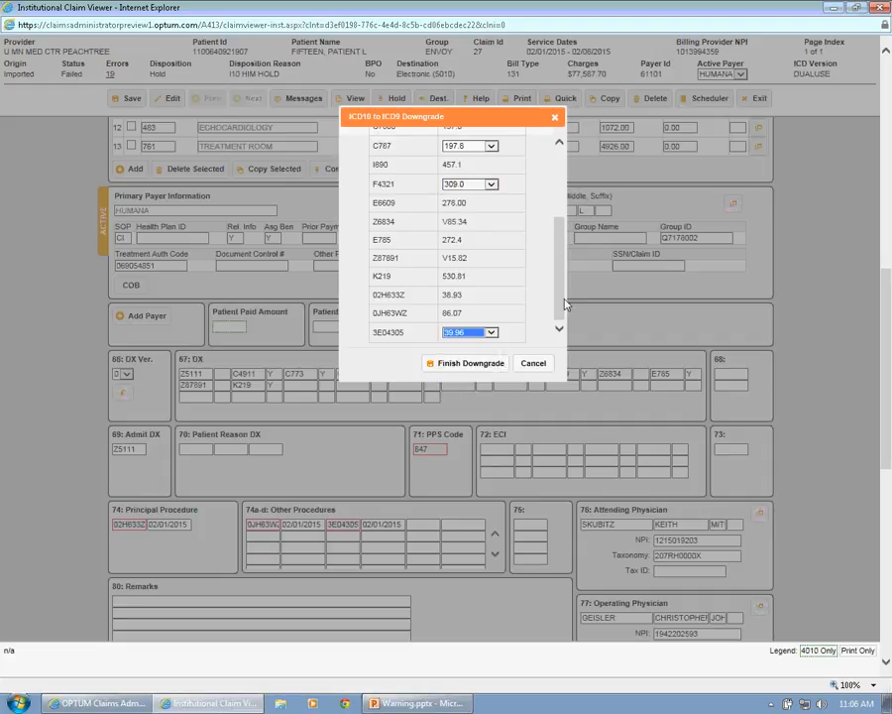
{"action": "left_click", "coordinate": [558, 332]}
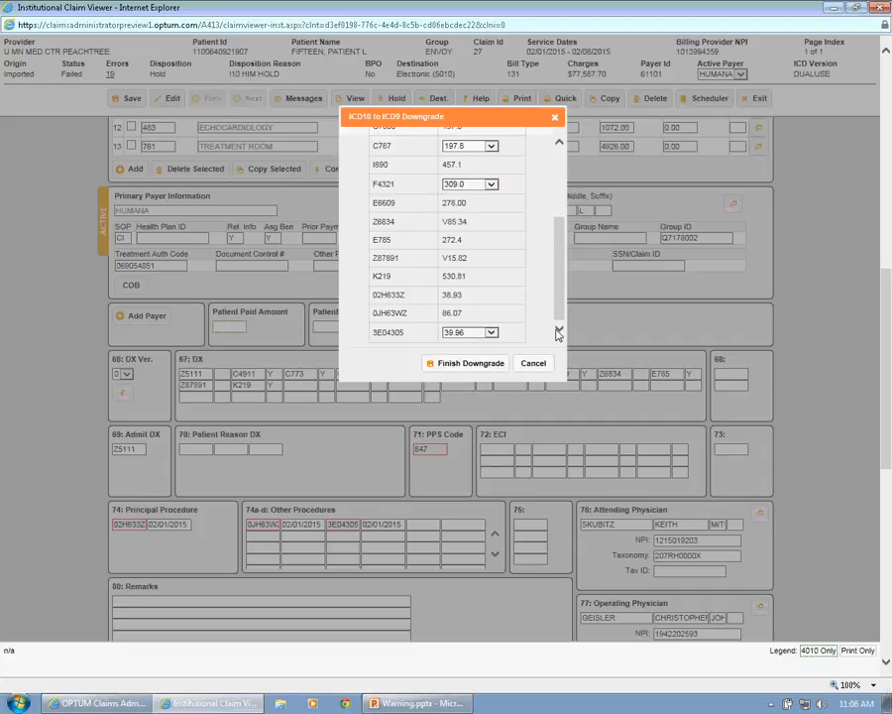
{"action": "left_click", "coordinate": [501, 367]}
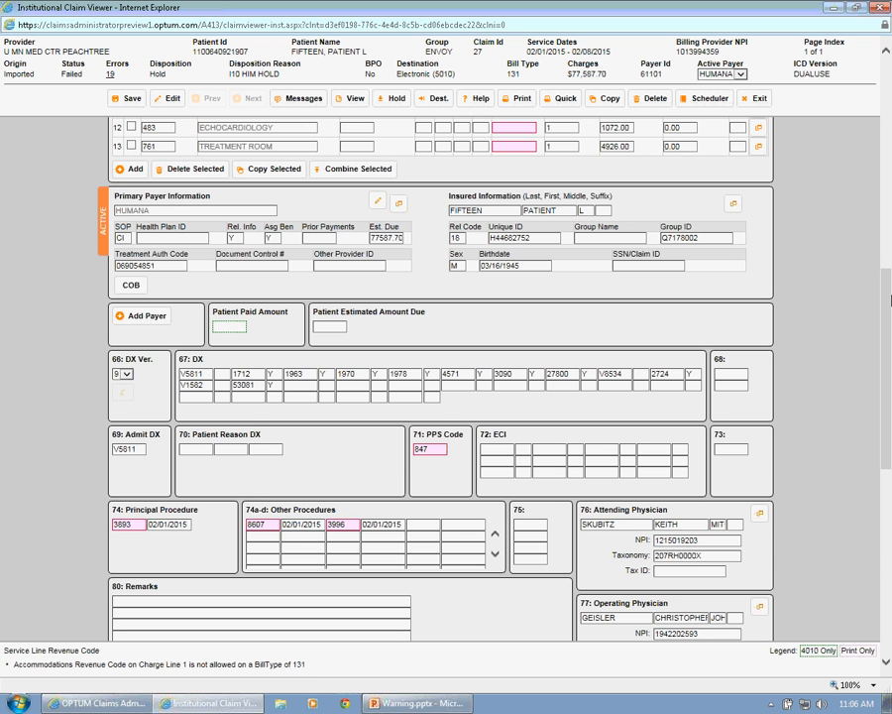
- Review the downgraded diagnosis codes and the empty DX fields beside them, and rerun the edit checks on the claim
{"action": "left_click_drag", "start_coordinate": [885, 305], "coordinate": [881, 332]}
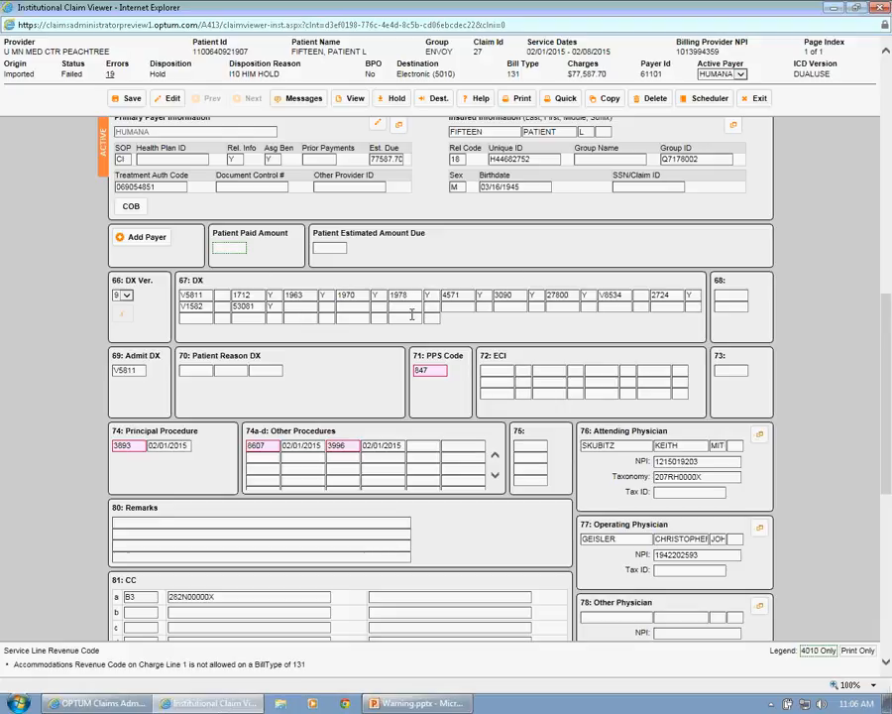
{"action": "left_click", "coordinate": [304, 308]}
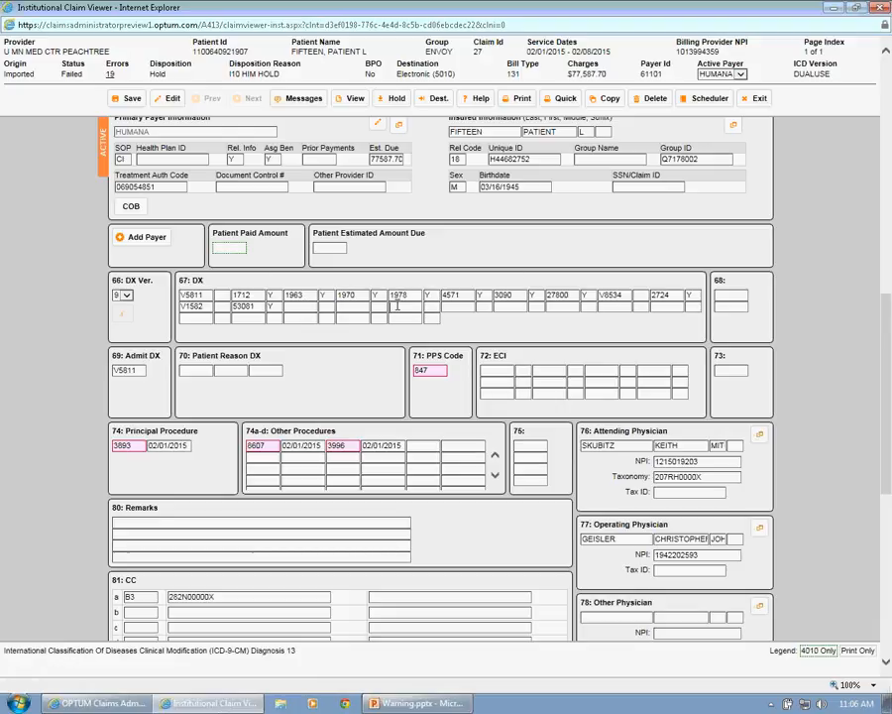
{"action": "left_click", "coordinate": [461, 306]}
{"action": "left_click", "coordinate": [288, 306]}
{"action": "left_click", "coordinate": [173, 99]}
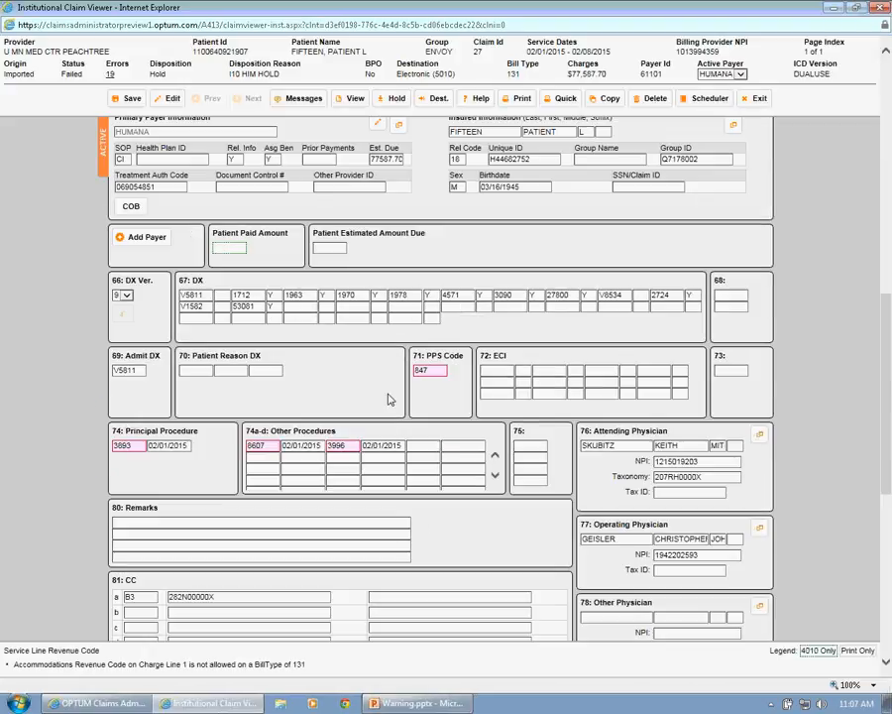
- Read the edit messages for the two other procedure codes and the PPS code
{"action": "left_click", "coordinate": [278, 447]}
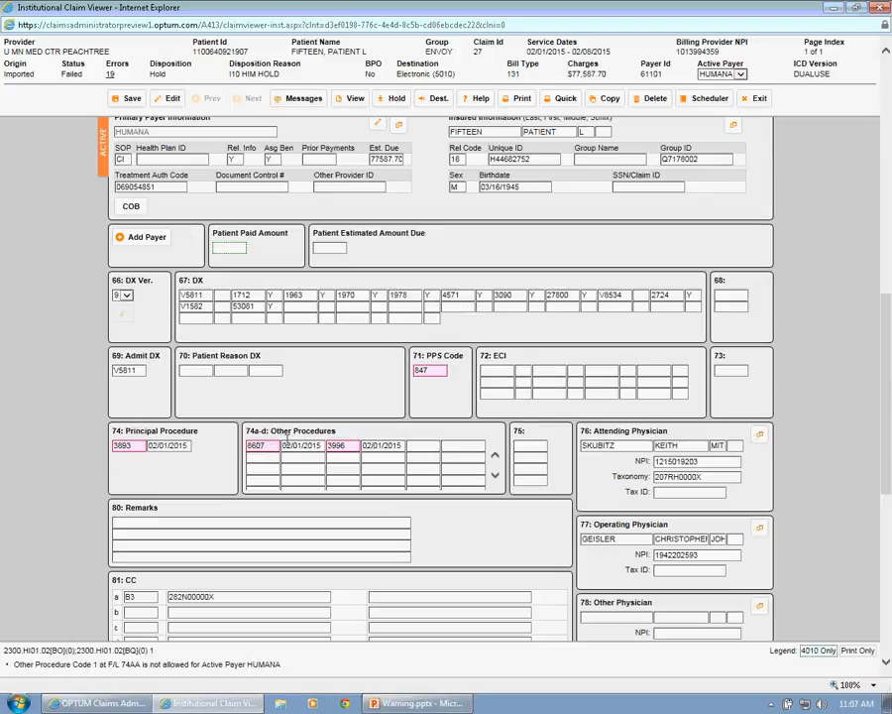
{"action": "left_click", "coordinate": [342, 445]}
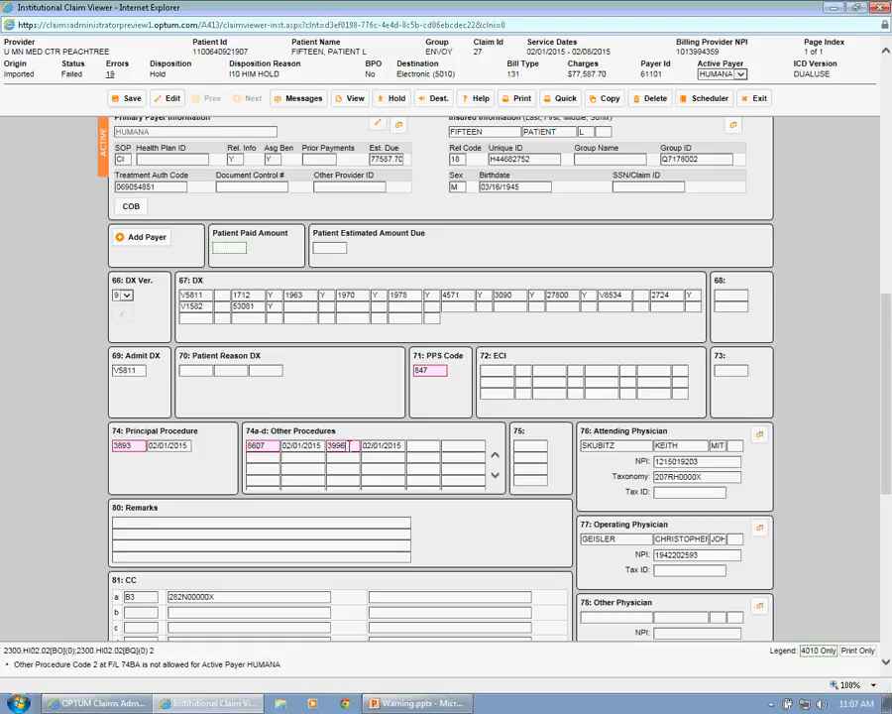
{"action": "left_click", "coordinate": [432, 369]}
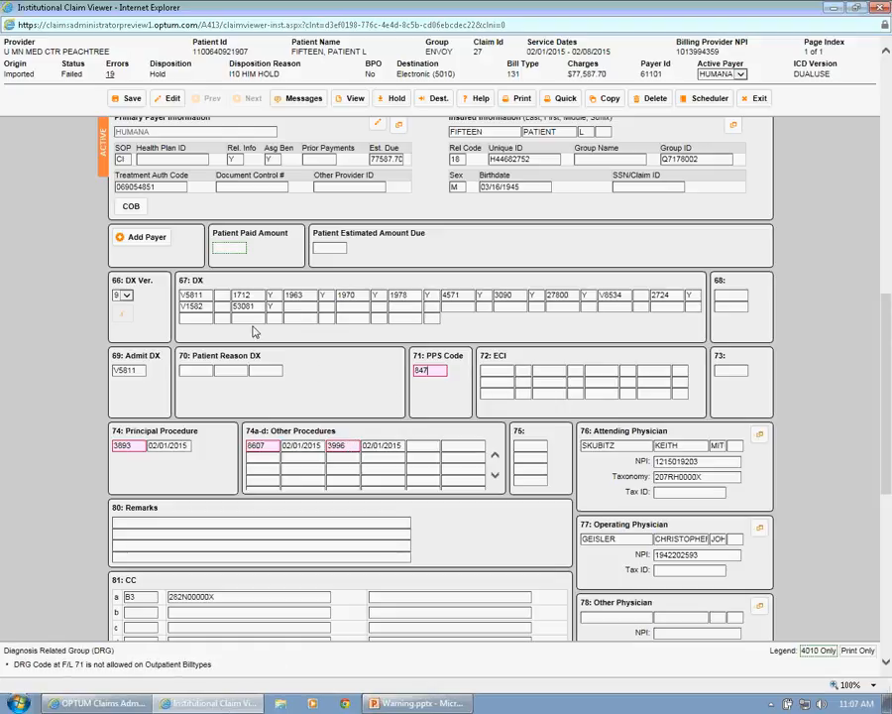
- Save the downgraded claim and apply the Hold disposition with the reason I10 HIM HOLD
{"action": "left_click", "coordinate": [127, 99]}
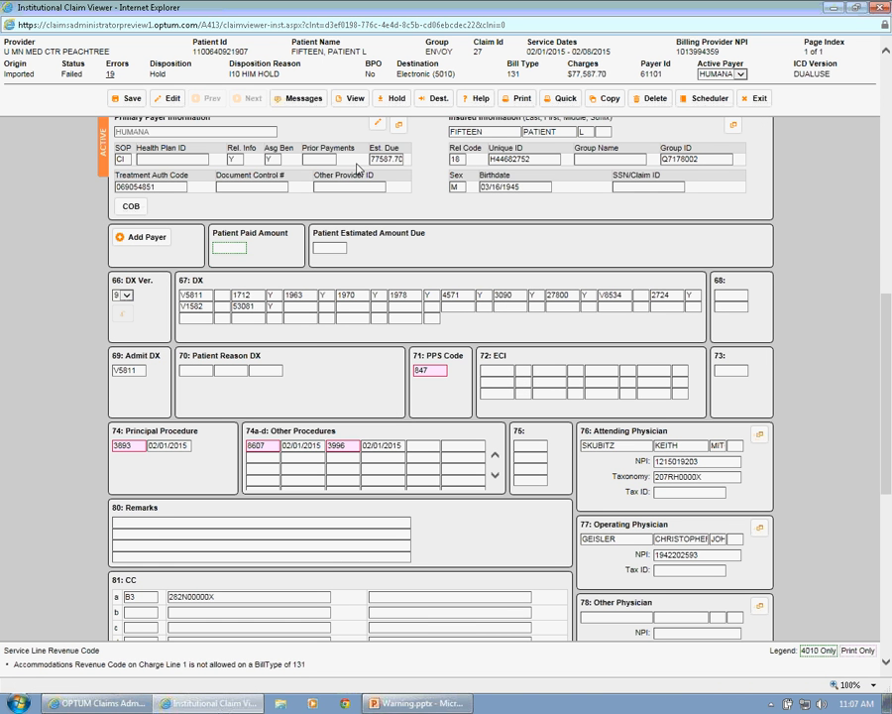
{"action": "left_click", "coordinate": [395, 98]}
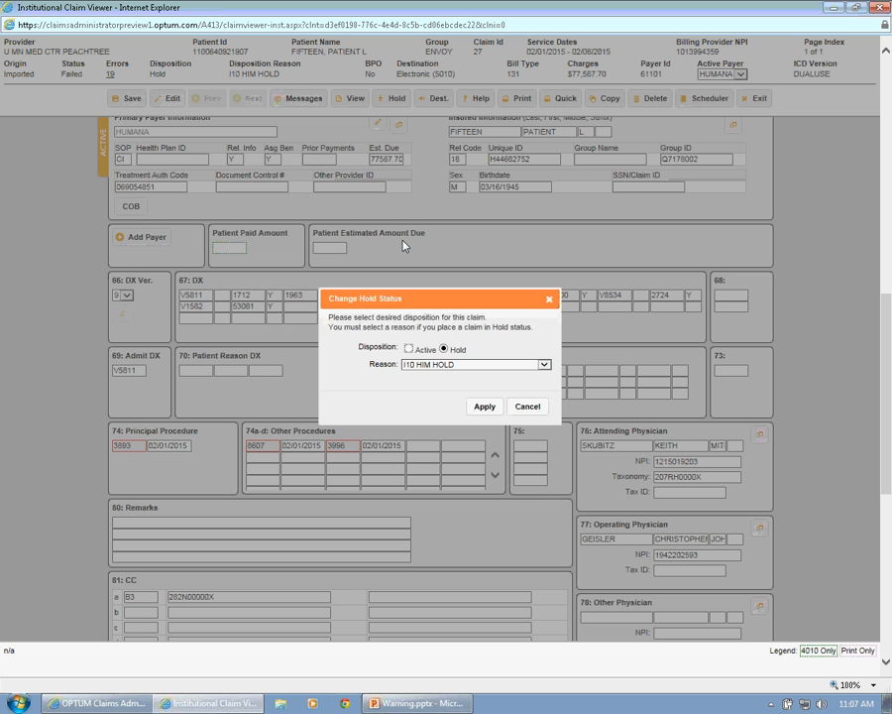
{"action": "left_click", "coordinate": [485, 407]}
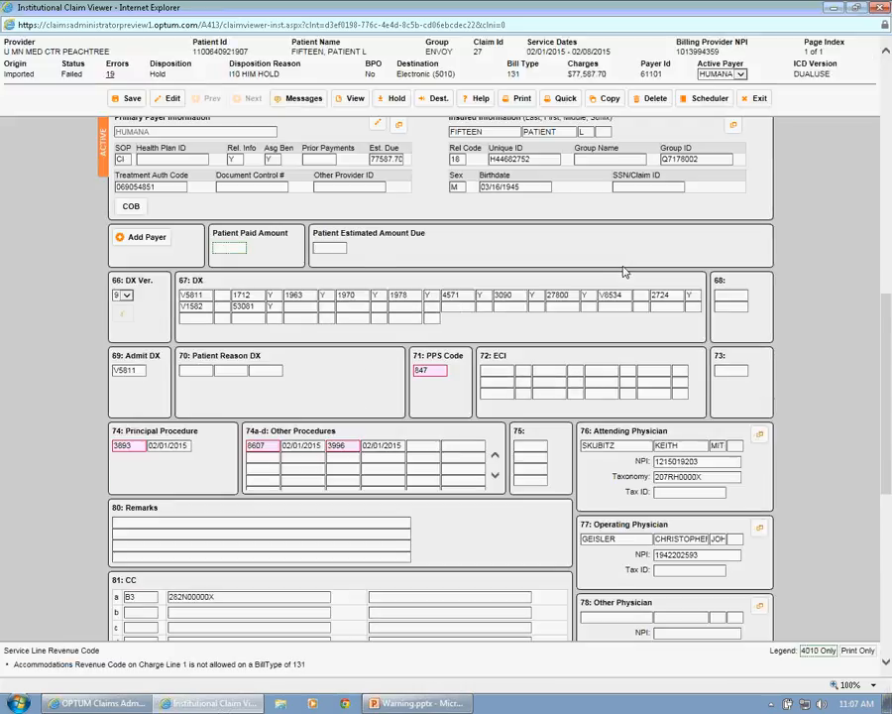
- Change the claim's disposition from Hold to Active, apply it, and close the claim viewer
{"action": "left_click", "coordinate": [391, 98]}
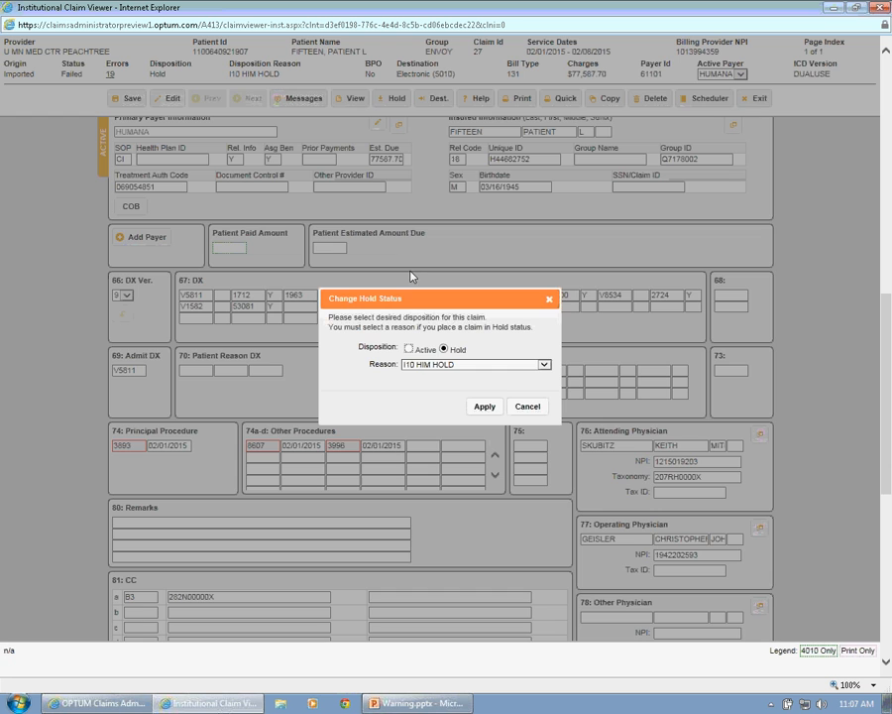
{"action": "left_click", "coordinate": [410, 349]}
{"action": "left_click", "coordinate": [484, 408]}
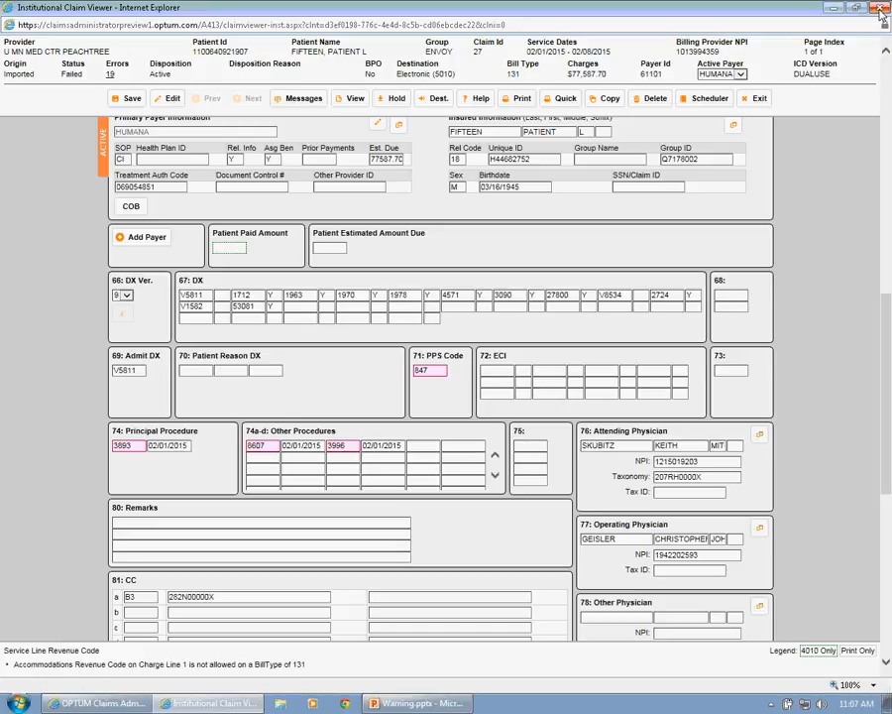
{"action": "left_click", "coordinate": [880, 8]}
{"action": "left_click", "coordinate": [319, 248]}
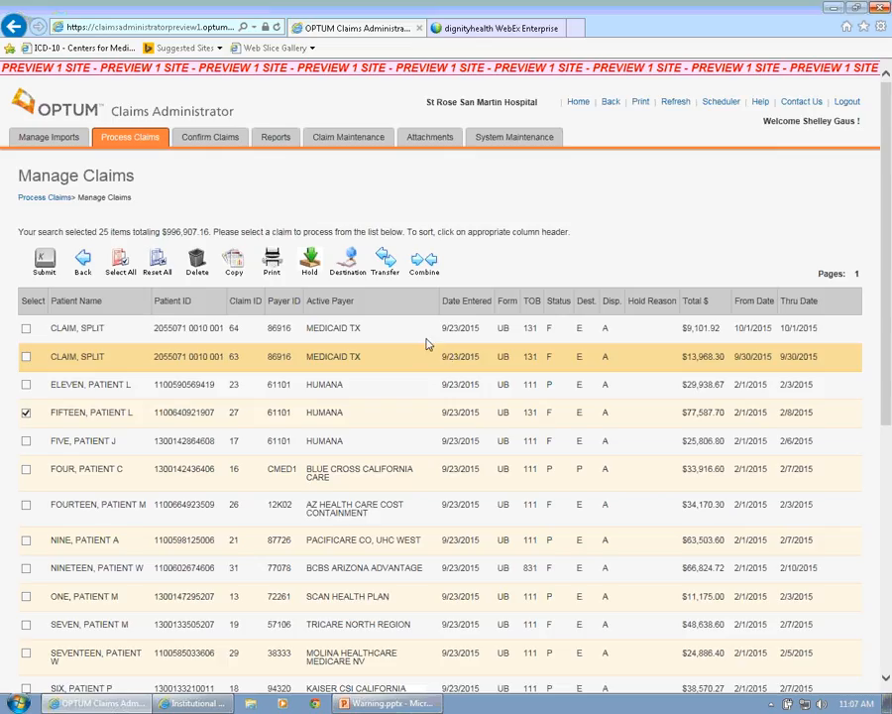
- Select the two split MEDICAID TX claims dated 10/1/2015 and 9/30/2015 and open them for processing
{"action": "left_click", "coordinate": [26, 328]}
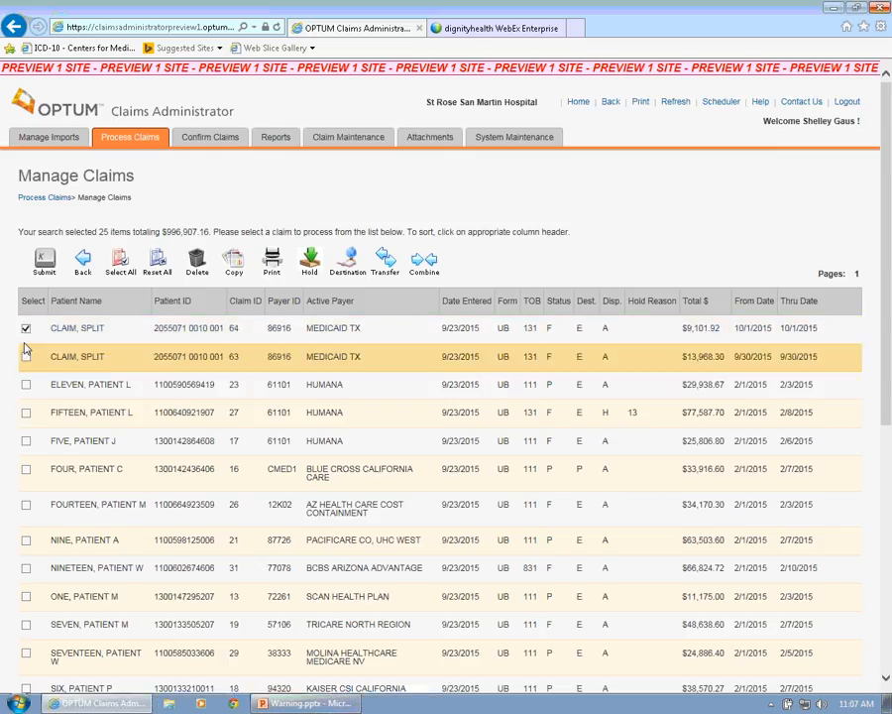
{"action": "left_click", "coordinate": [26, 357]}
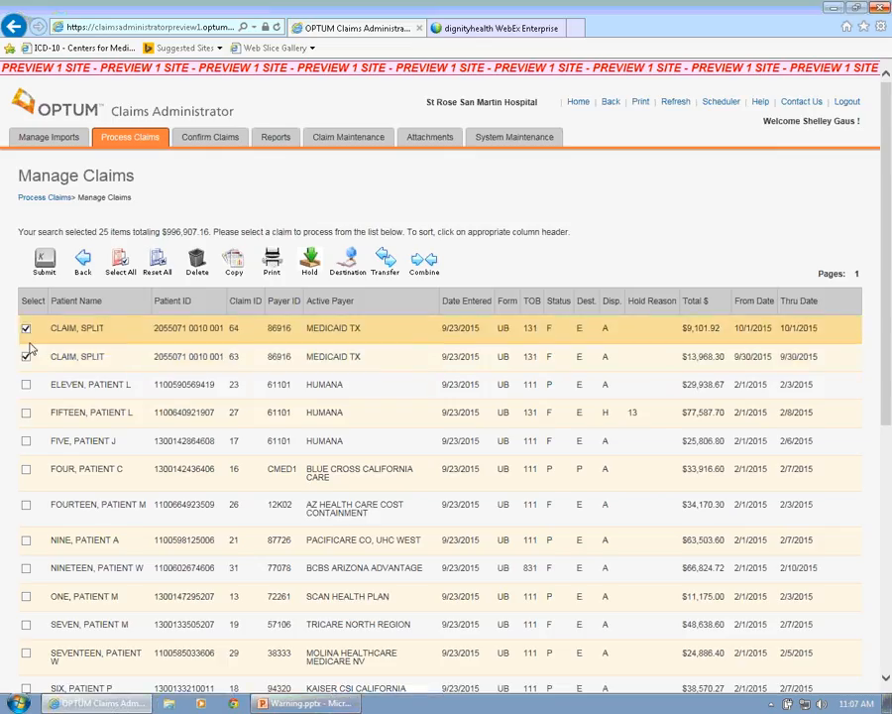
{"action": "left_click", "coordinate": [44, 264]}
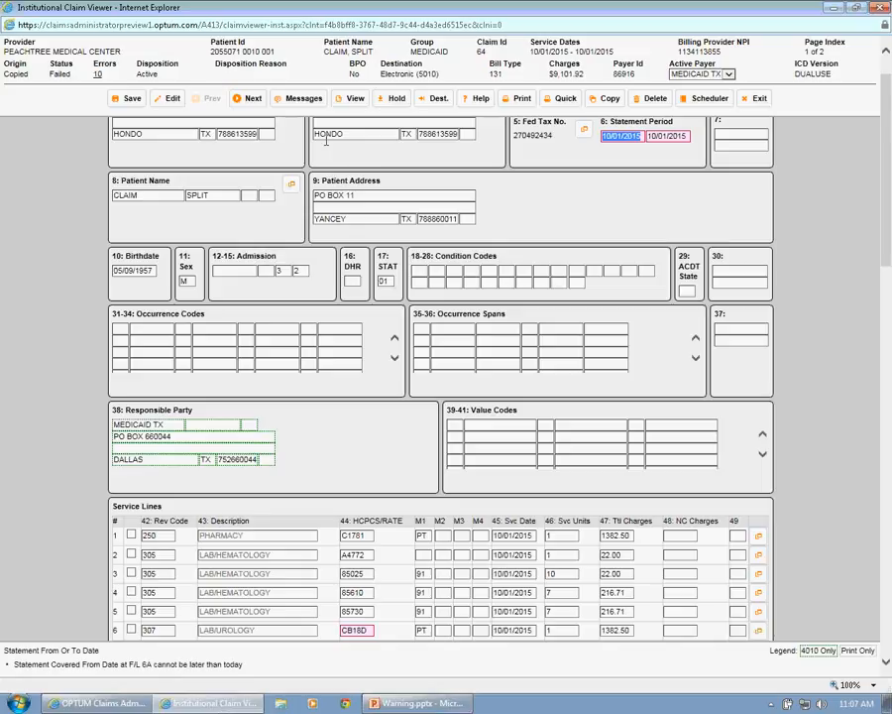
- Open the import file of the 10/01/2015 split claim and examine its CLM segment and service lines
{"action": "left_click", "coordinate": [342, 99]}
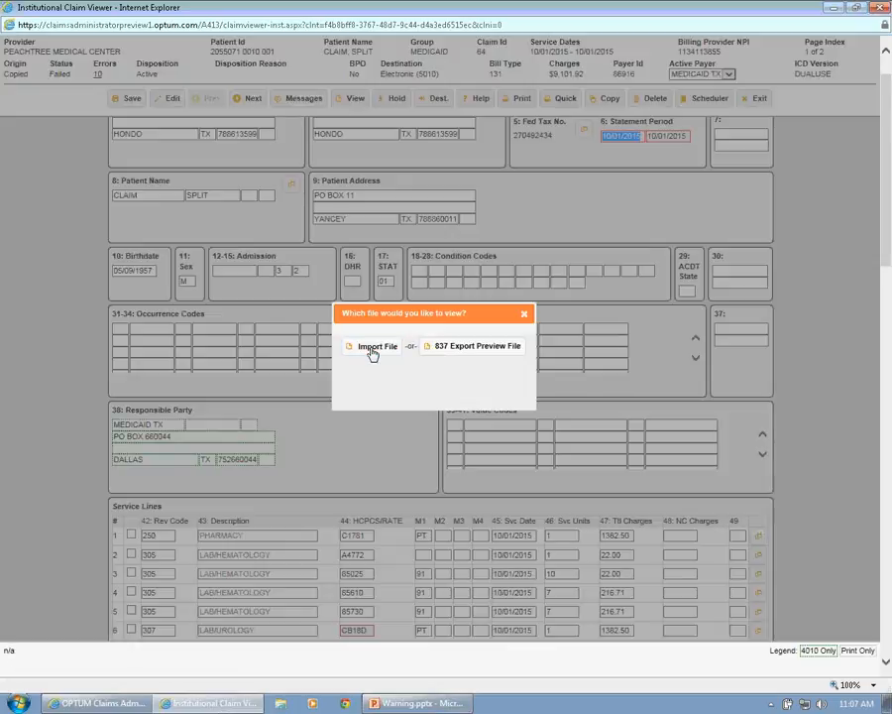
{"action": "left_click", "coordinate": [372, 349]}
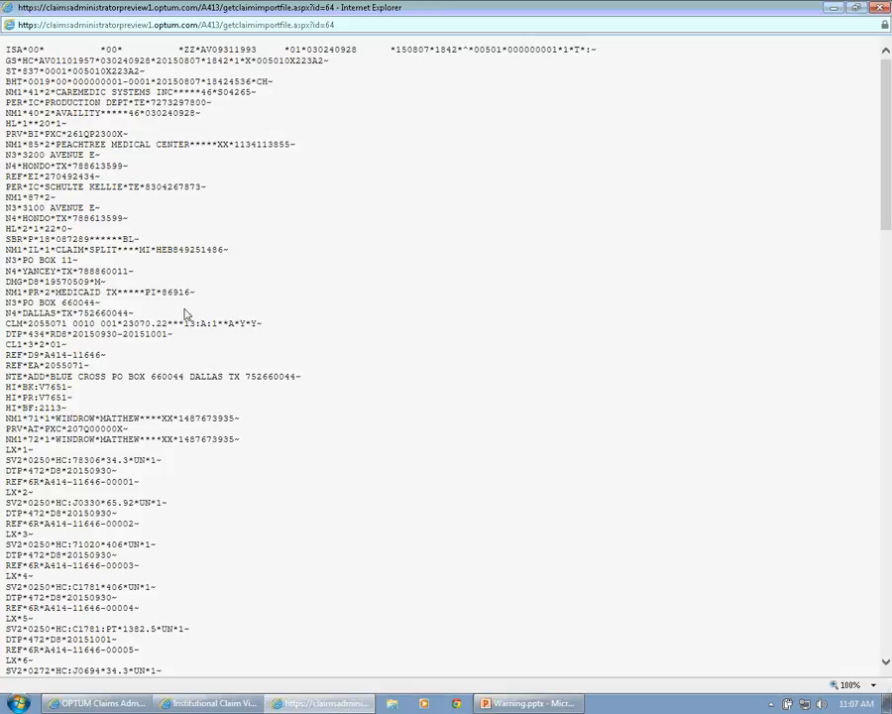
{"action": "left_click_drag", "start_coordinate": [8, 321], "coordinate": [260, 322]}
{"action": "scroll", "coordinate": [253, 319], "scroll_direction": "down", "scroll_amount": 14}
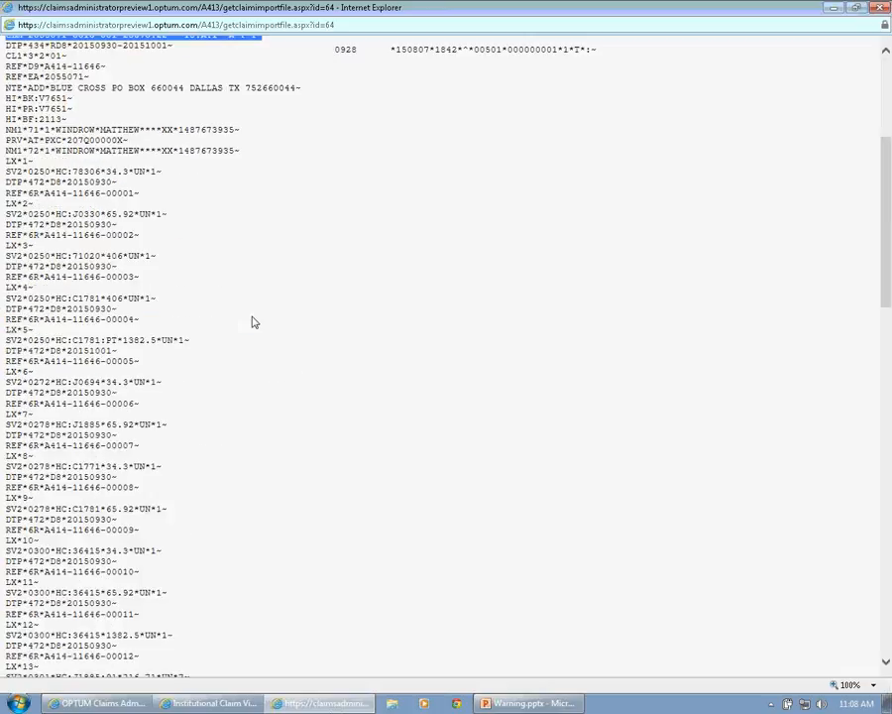
{"action": "scroll", "coordinate": [253, 321], "scroll_direction": "down", "scroll_amount": 12}
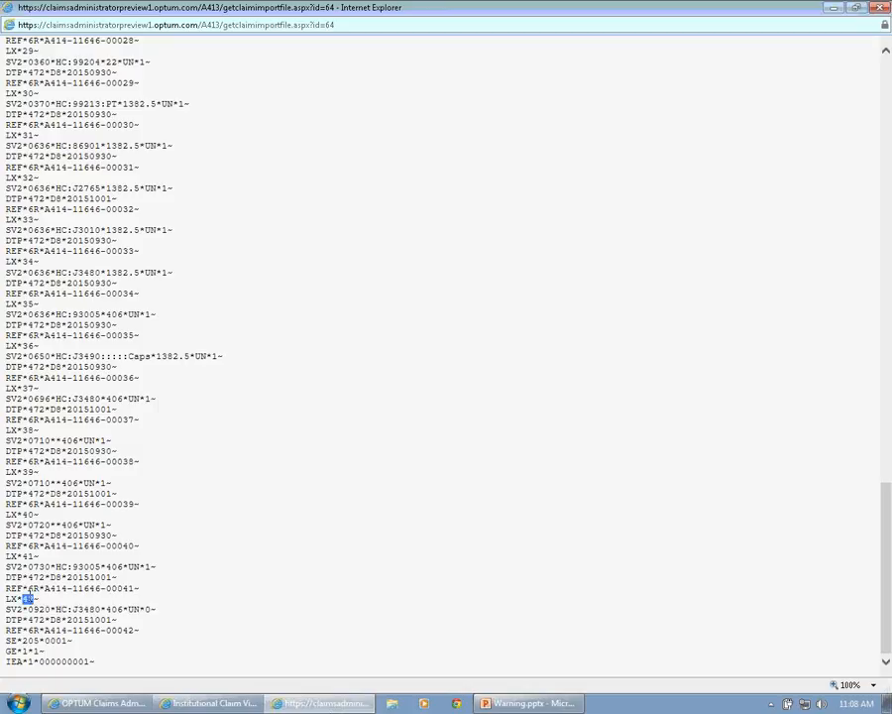
- Compare the service dates of lines 42 and 40 in the import file and return to the claim
{"action": "left_click", "coordinate": [68, 619]}
{"action": "left_click_drag", "start_coordinate": [69, 619], "coordinate": [109, 620]}
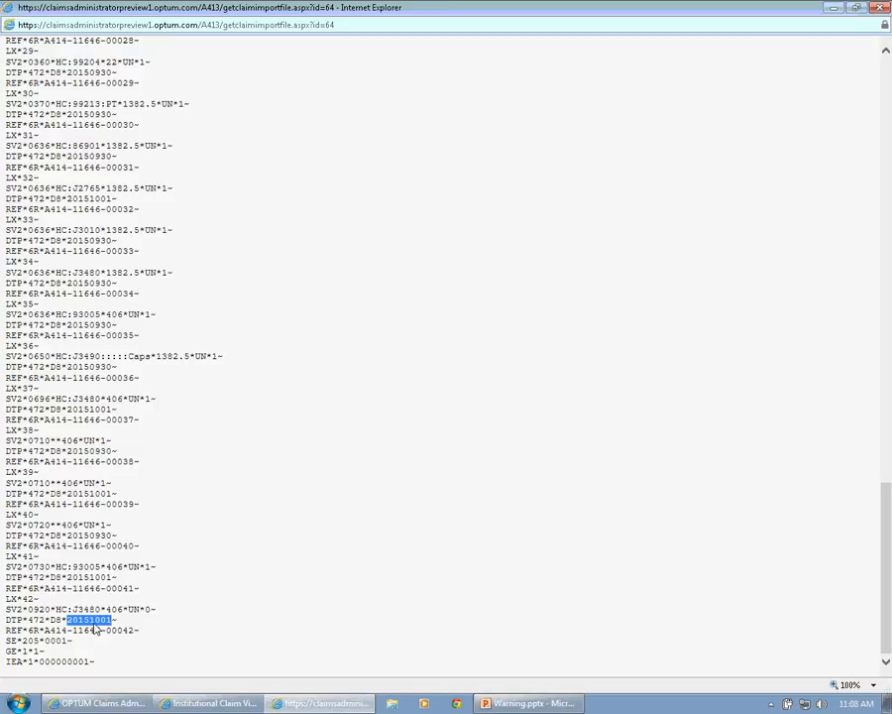
{"action": "left_click_drag", "start_coordinate": [67, 536], "coordinate": [115, 542]}
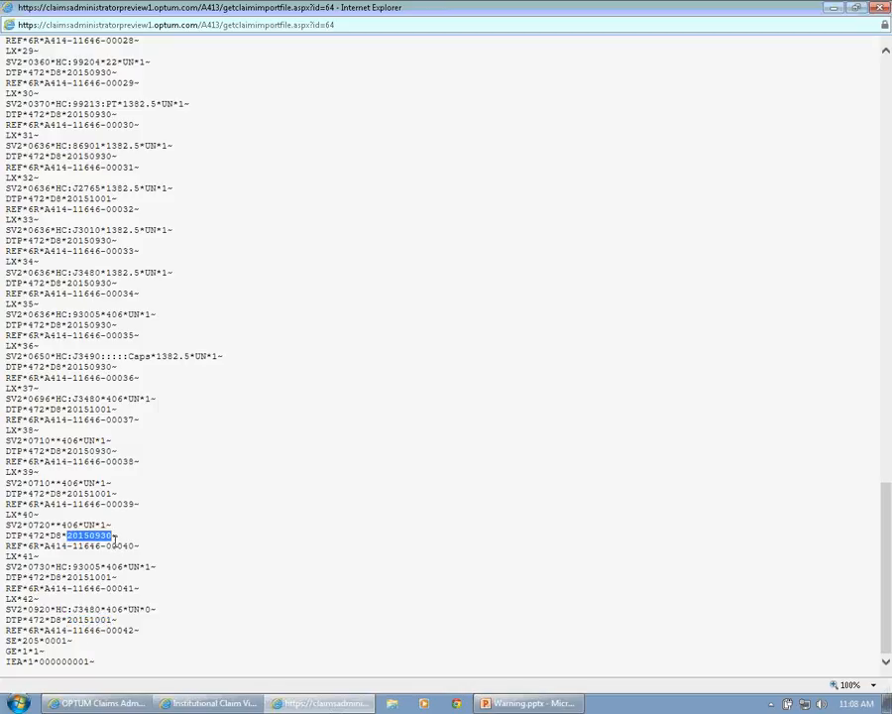
{"action": "scroll", "coordinate": [116, 561], "scroll_direction": "up", "scroll_amount": 15}
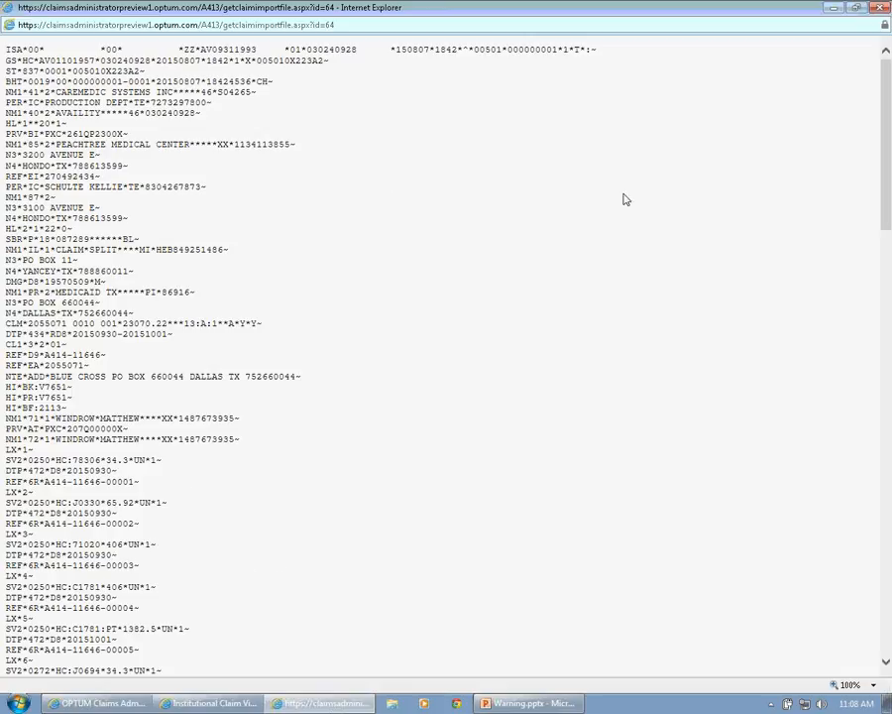
{"action": "left_click", "coordinate": [879, 7]}
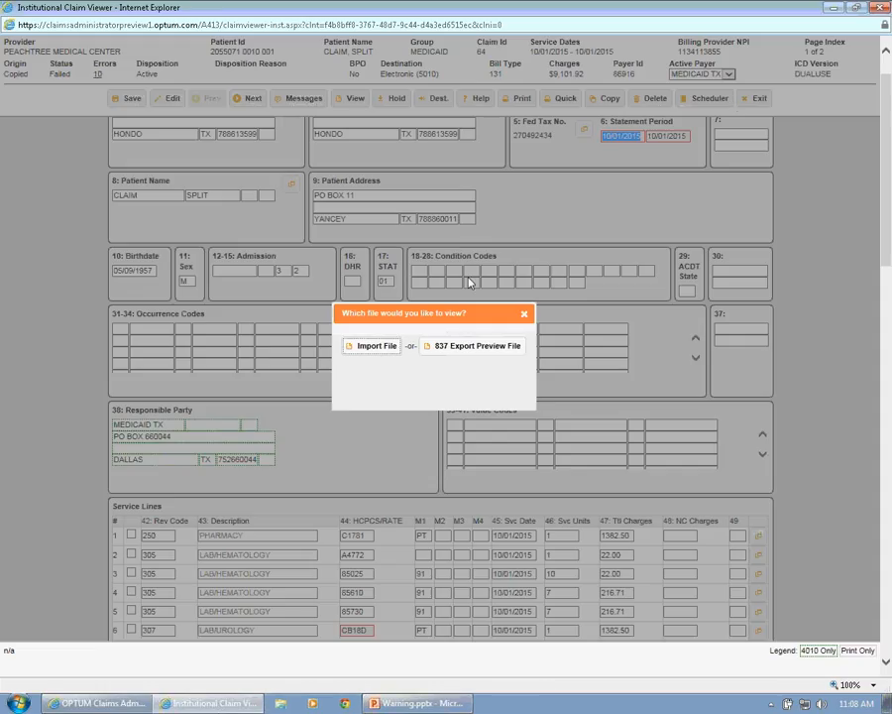
{"action": "left_click", "coordinate": [524, 313]}
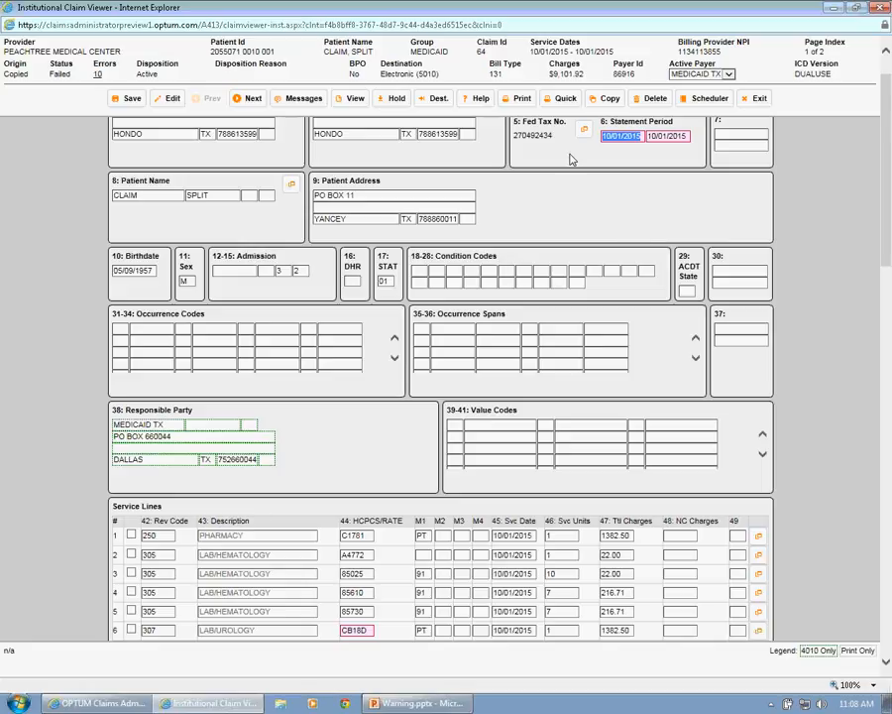
- Review the 10/01/2015 claim's service lines and DX codes, and read the edit message on the insured's Unique ID
{"action": "left_click", "coordinate": [645, 200]}
{"action": "left_click_drag", "start_coordinate": [884, 197], "coordinate": [880, 322]}
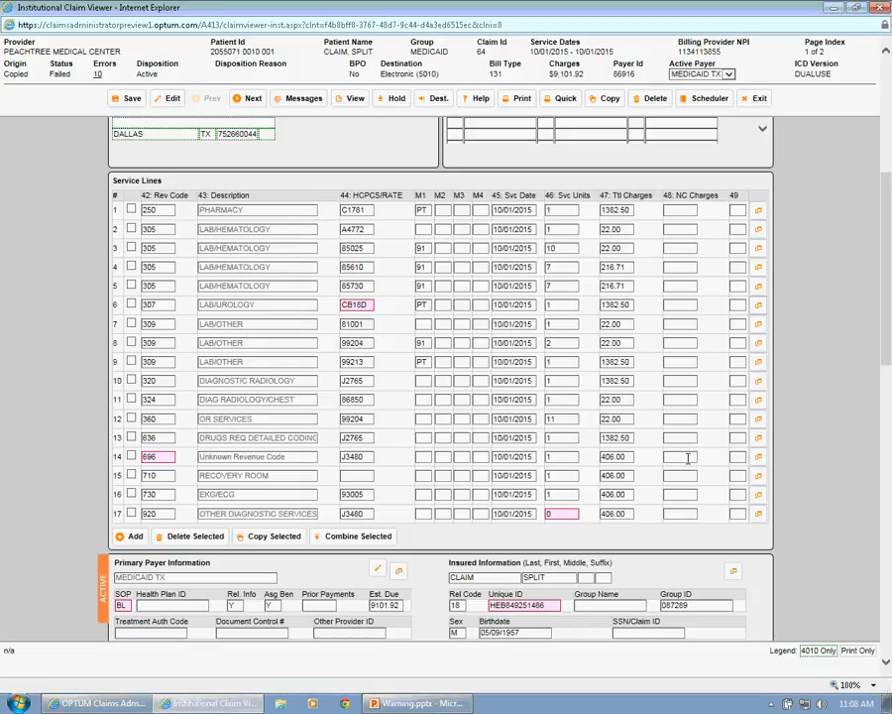
{"action": "left_click_drag", "start_coordinate": [880, 327], "coordinate": [874, 423]}
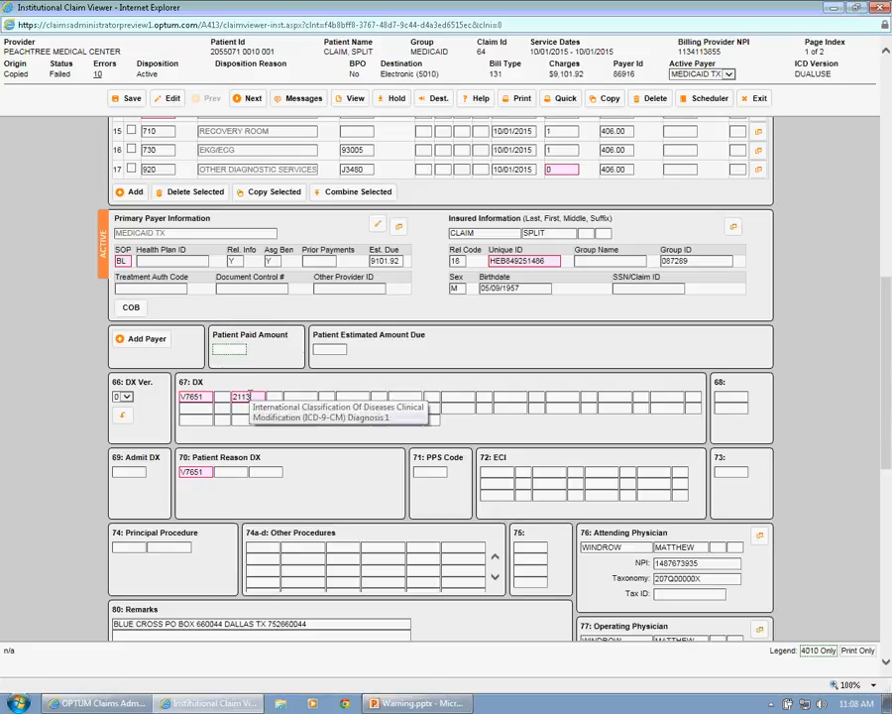
{"action": "left_click", "coordinate": [495, 262]}
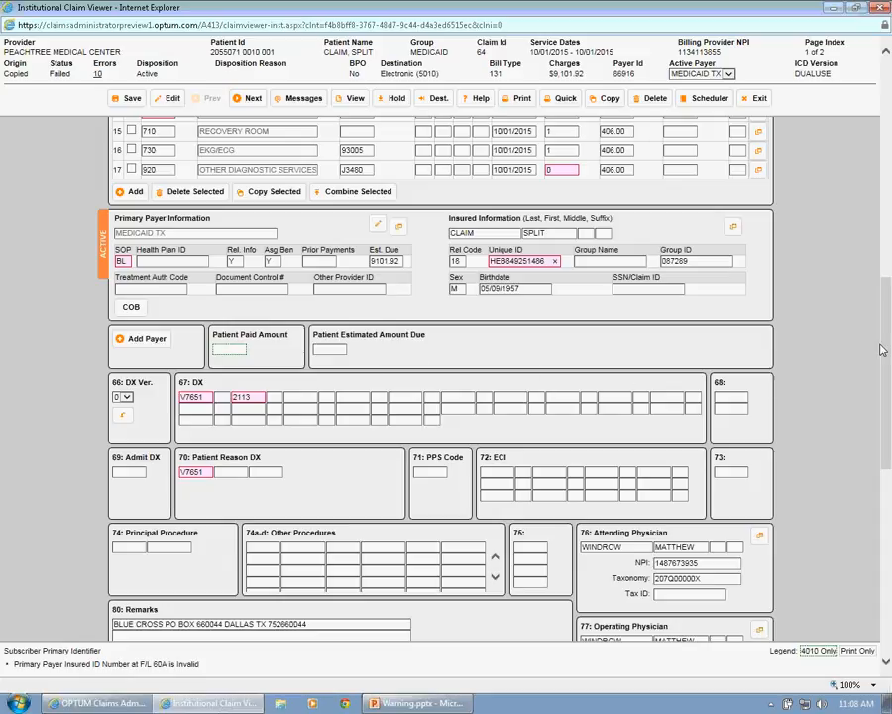
- Read the 10/01/2015 claim's messages about the ICD-10 date-span split and the original claim it was copied from
{"action": "left_click_drag", "start_coordinate": [882, 349], "coordinate": [886, 127]}
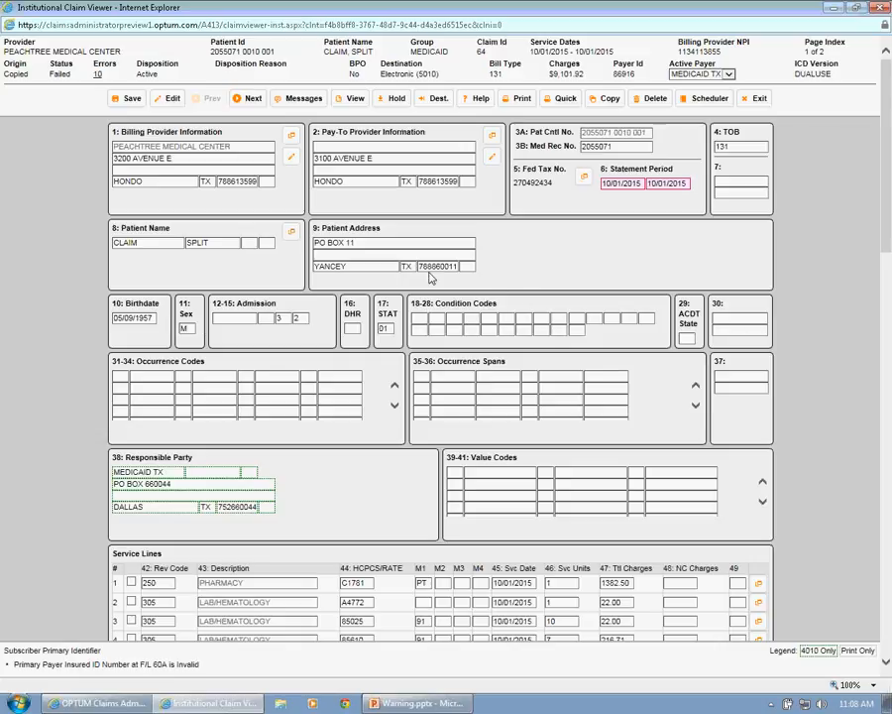
{"action": "left_click", "coordinate": [299, 102]}
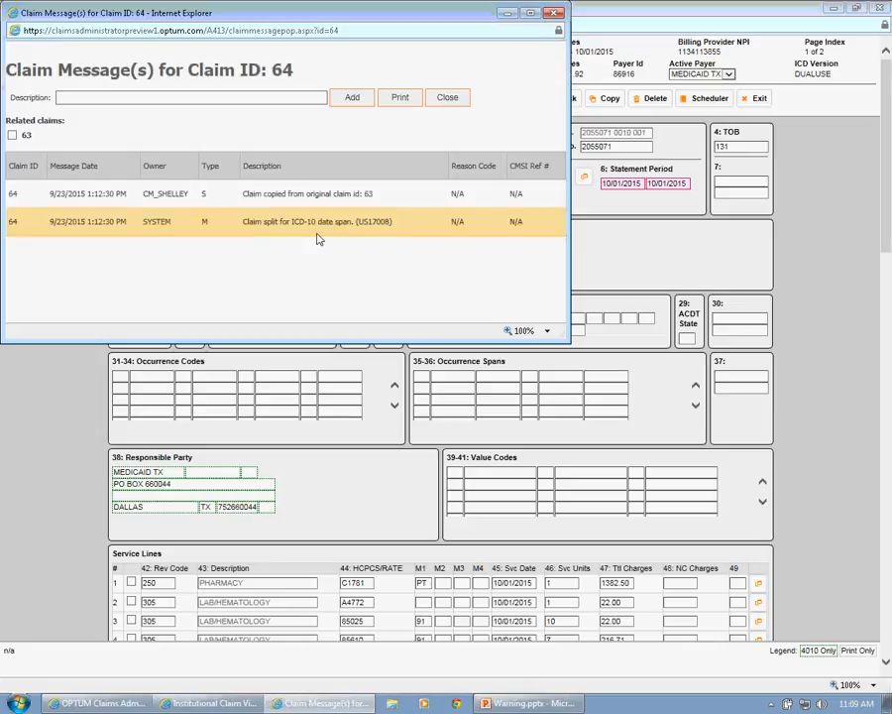
{"action": "double_click", "coordinate": [157, 221]}
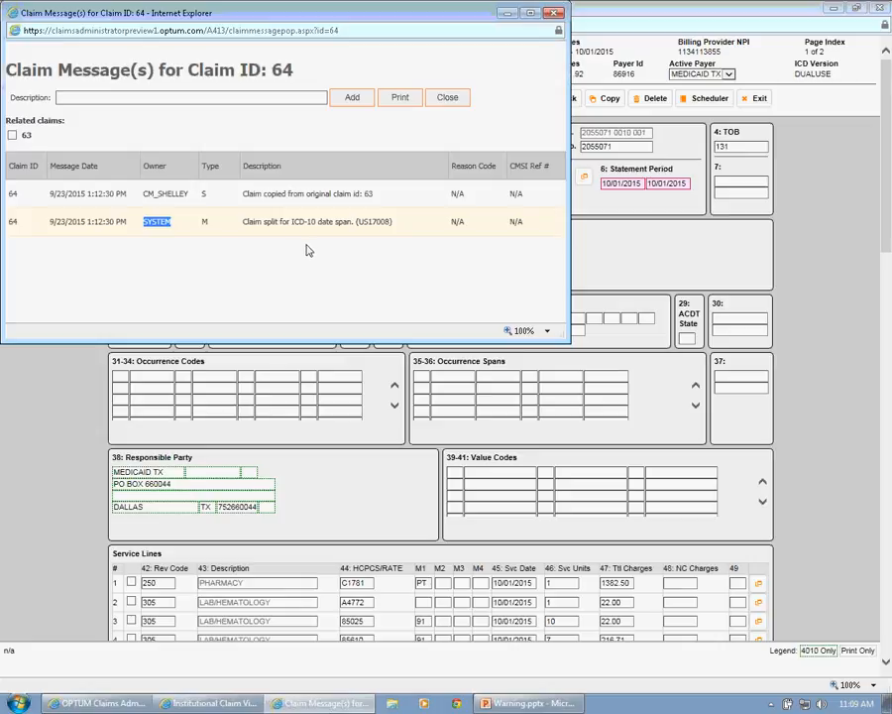
{"action": "double_click", "coordinate": [368, 193]}
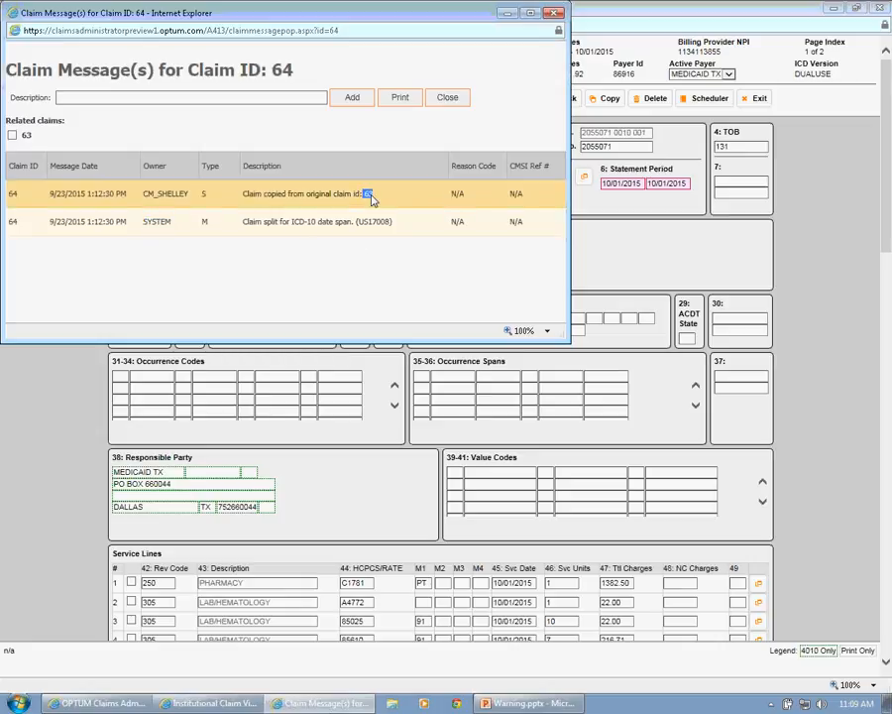
{"action": "left_click", "coordinate": [443, 99]}
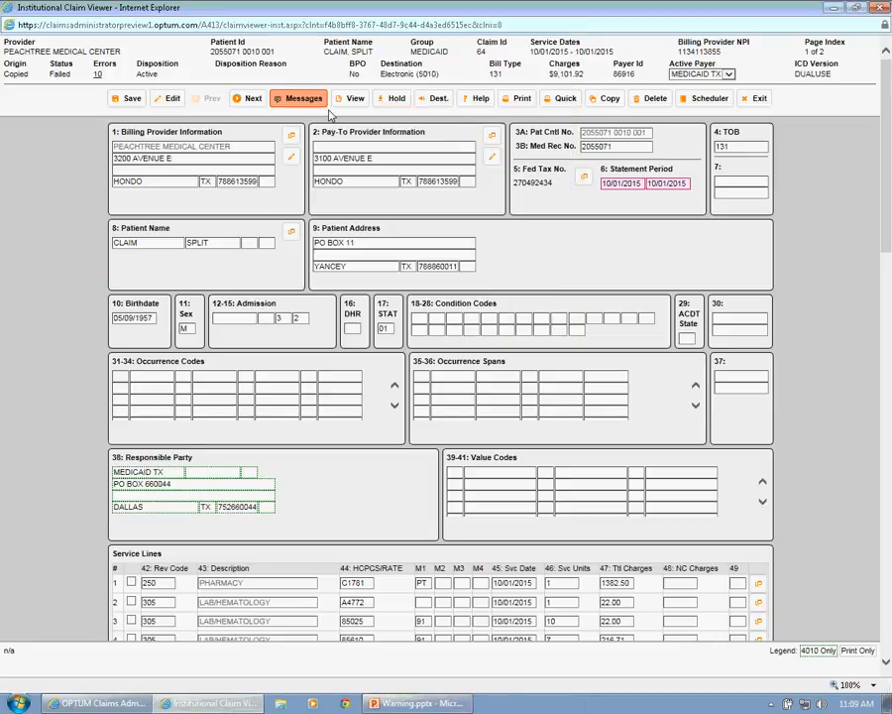
- Go to the other split claim and review its statement period, service line dates and DX codes
{"action": "left_click", "coordinate": [254, 100]}
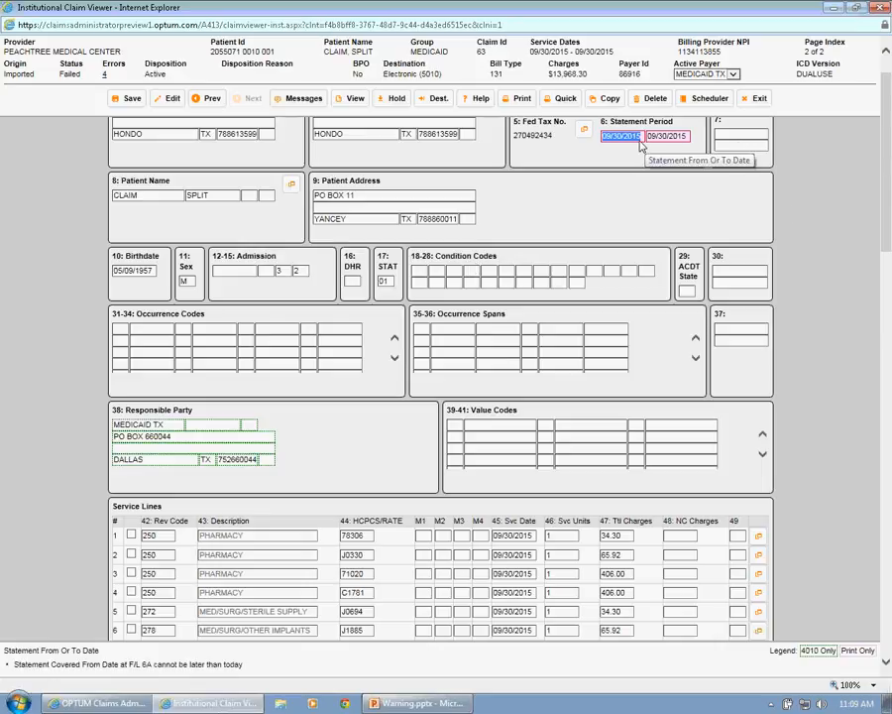
{"action": "left_click_drag", "start_coordinate": [885, 148], "coordinate": [884, 272]}
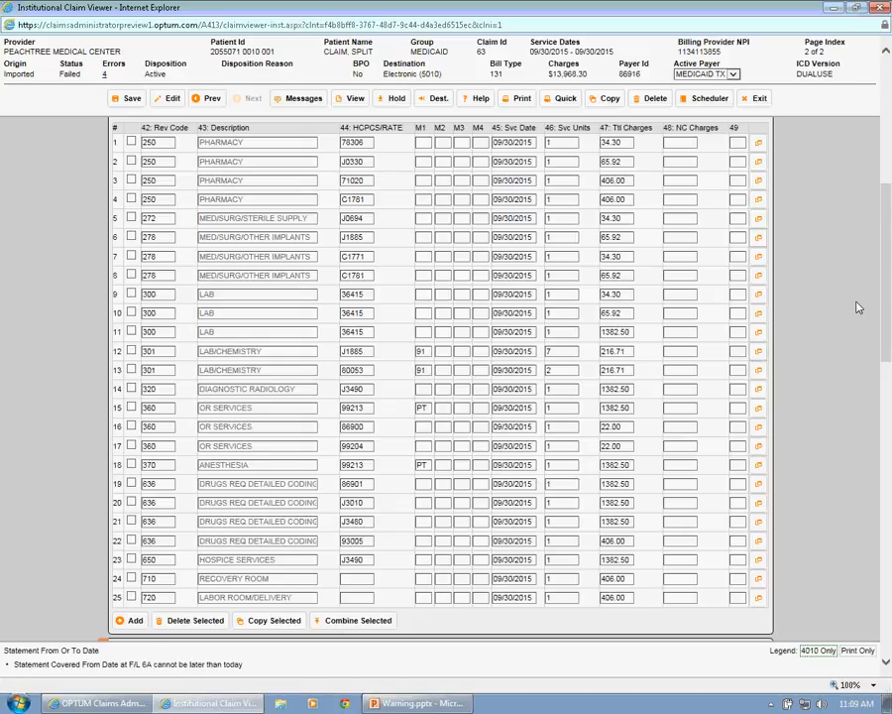
{"action": "left_click_drag", "start_coordinate": [885, 278], "coordinate": [876, 390]}
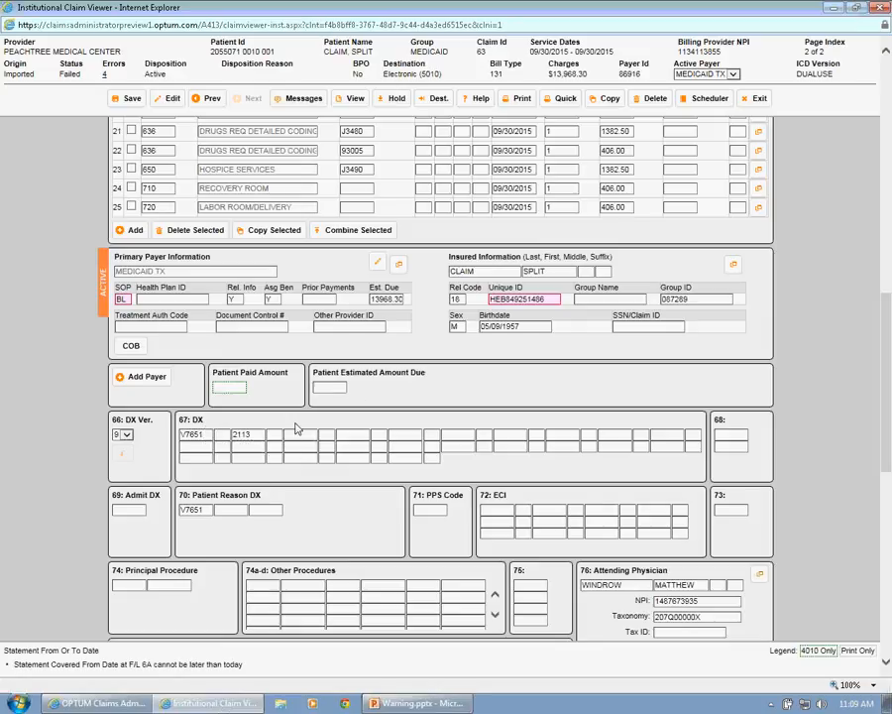
- Read the 09/30/2015 claim's messages about its import, copy and split, recheck its statement period, and exit the claim viewer
{"action": "left_click", "coordinate": [303, 102]}
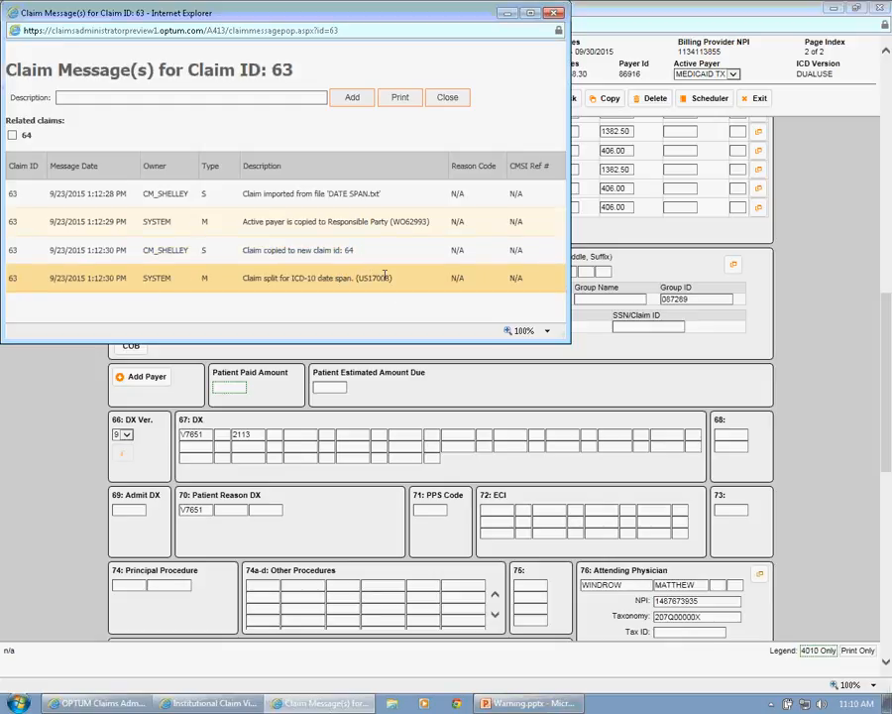
{"action": "left_click", "coordinate": [555, 14]}
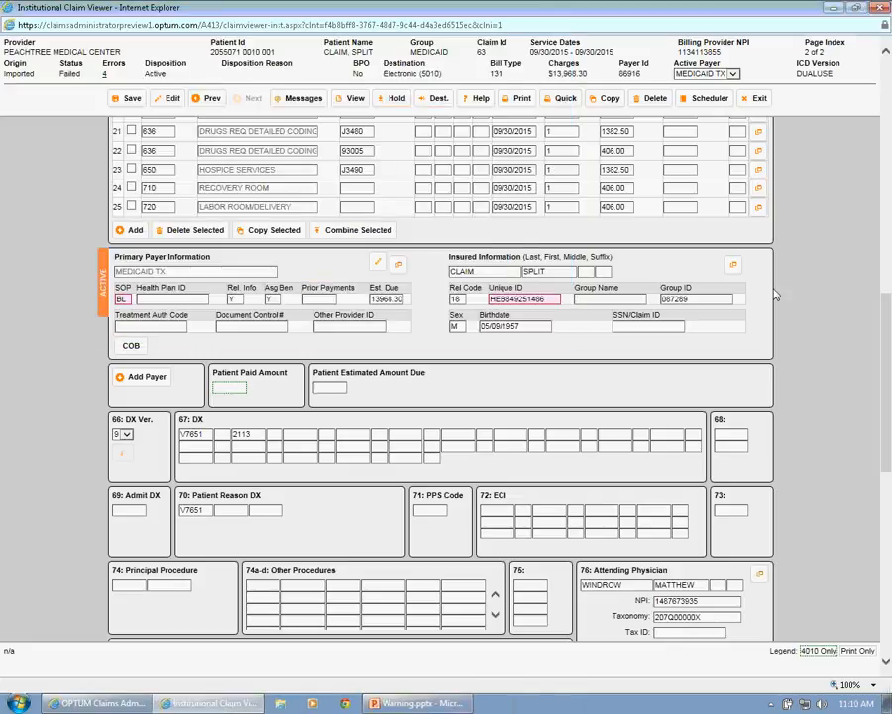
{"action": "left_click_drag", "start_coordinate": [885, 351], "coordinate": [813, 168]}
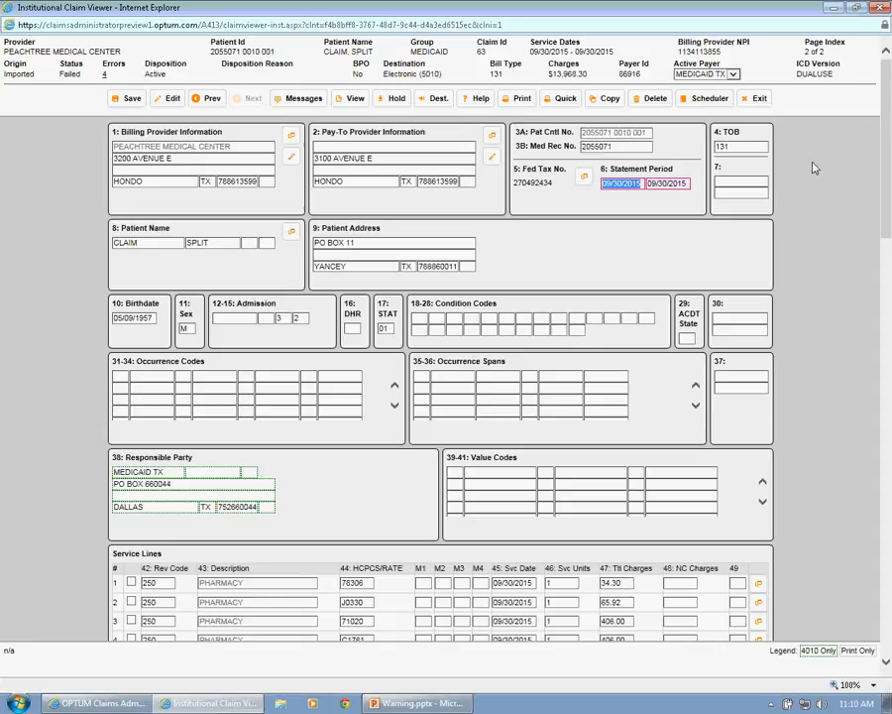
{"action": "left_click", "coordinate": [526, 260]}
{"action": "left_click", "coordinate": [756, 99]}
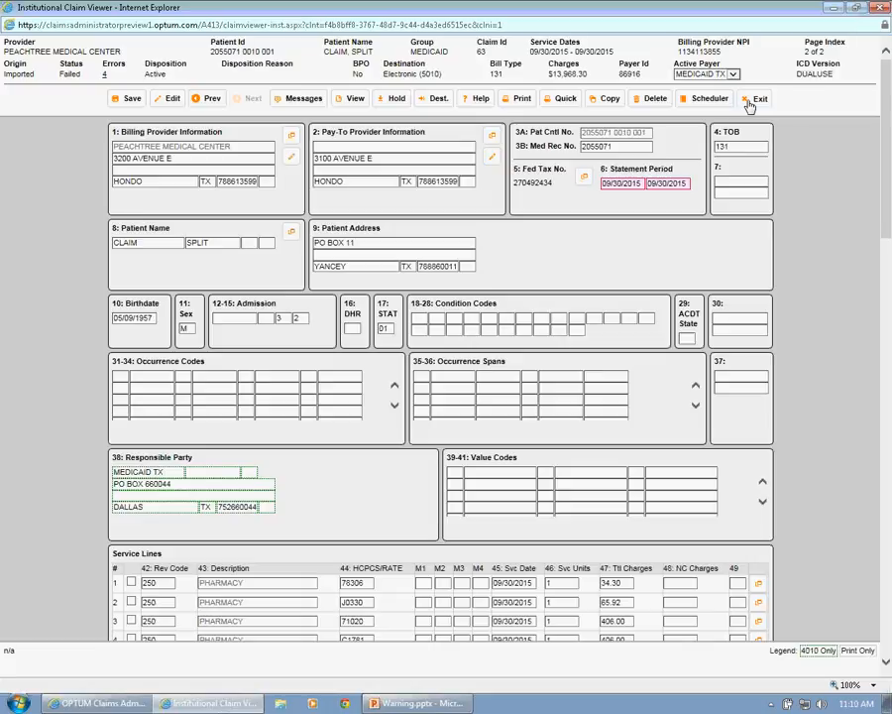